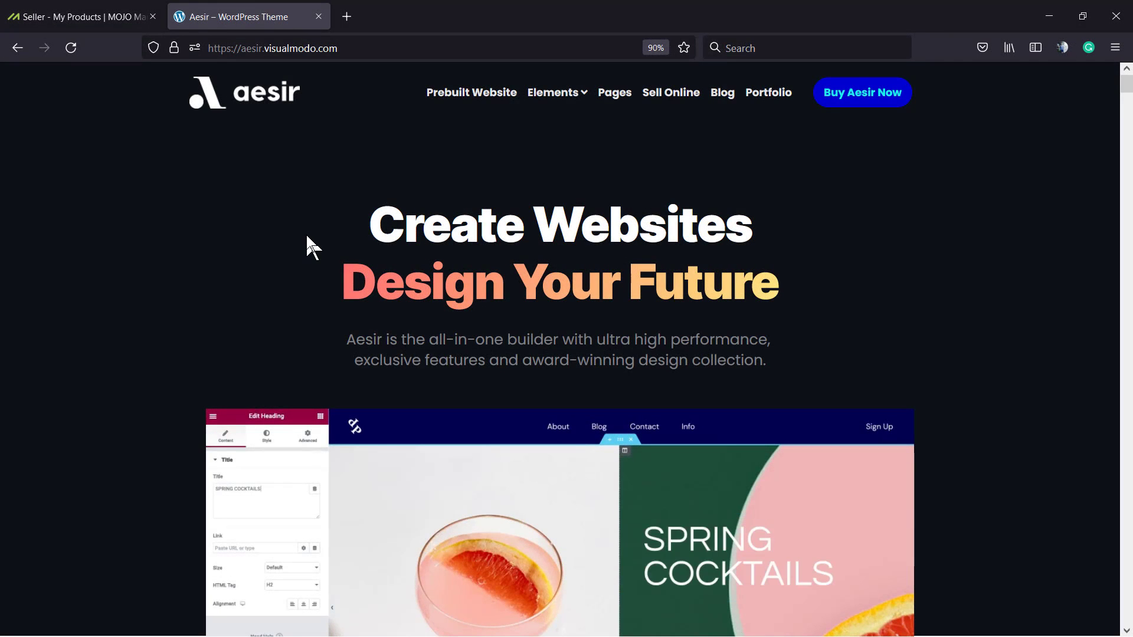
Highlight and then deselect part of the Aesir hero heading while browsing the prebuilt demos.
left_click_drag(753, 226, 779, 266)
left_click(790, 277)
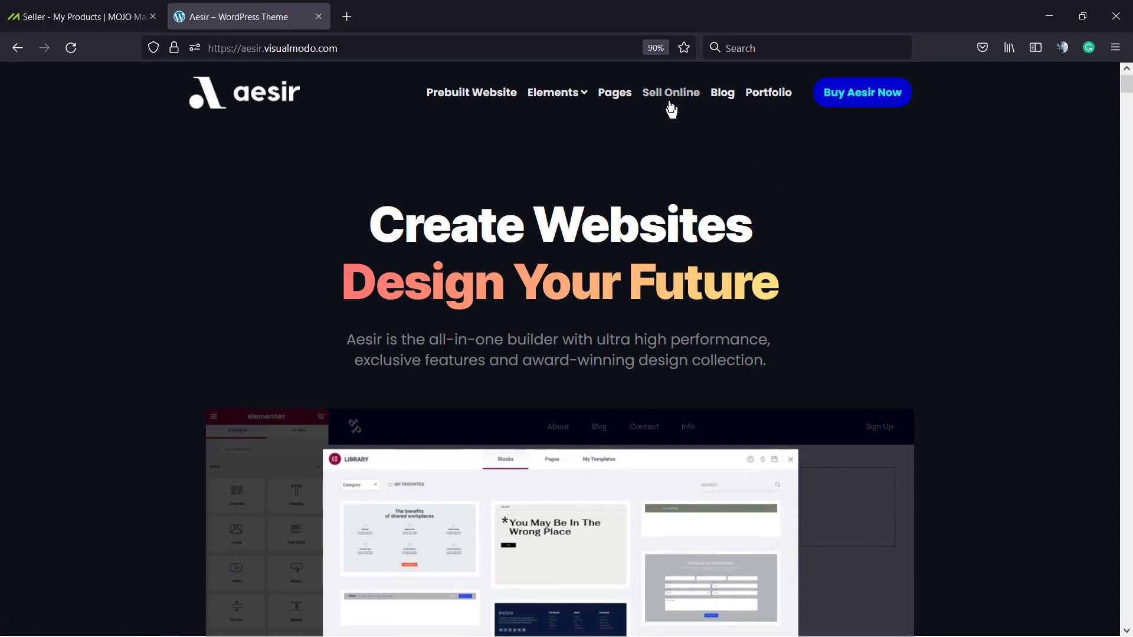
scroll(665, 115, "down", 4)
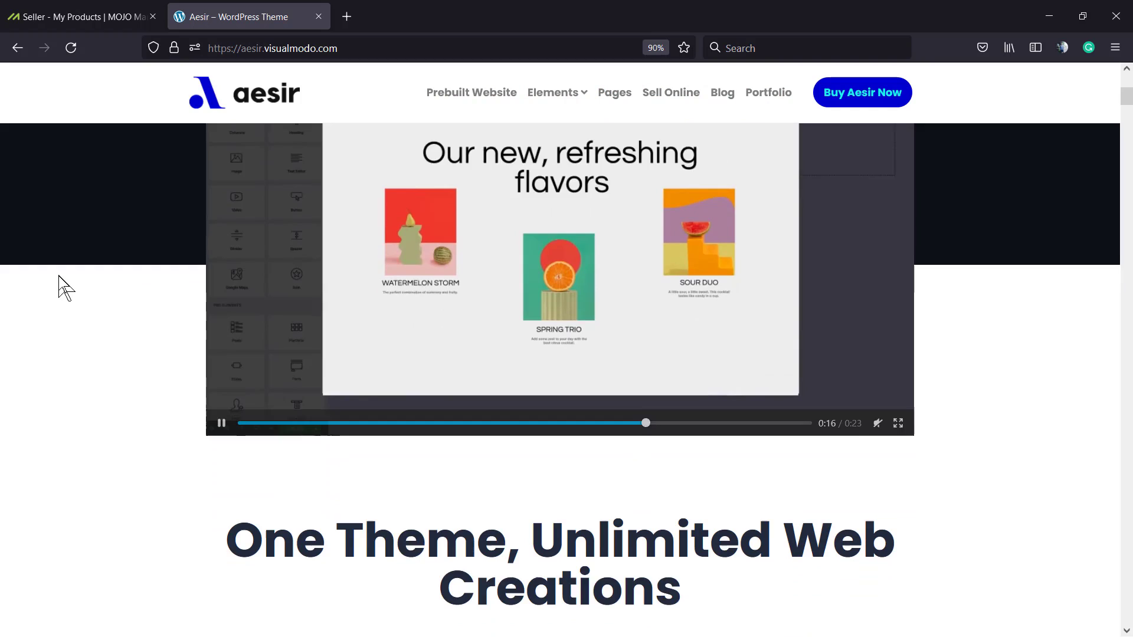
scroll(60, 283, "down", 3)
scroll(61, 283, "down", 3)
scroll(60, 284, "down", 2)
scroll(60, 283, "down", 2)
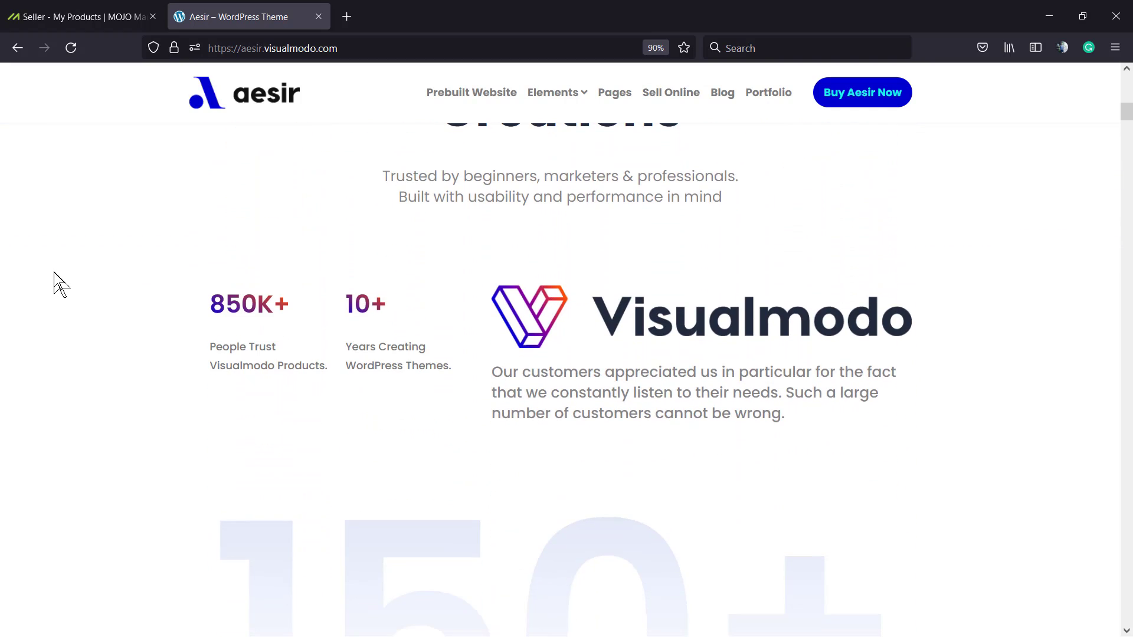
scroll(60, 283, "down", 2)
scroll(60, 283, "down", 3)
scroll(61, 283, "down", 1)
scroll(60, 280, "down", 2)
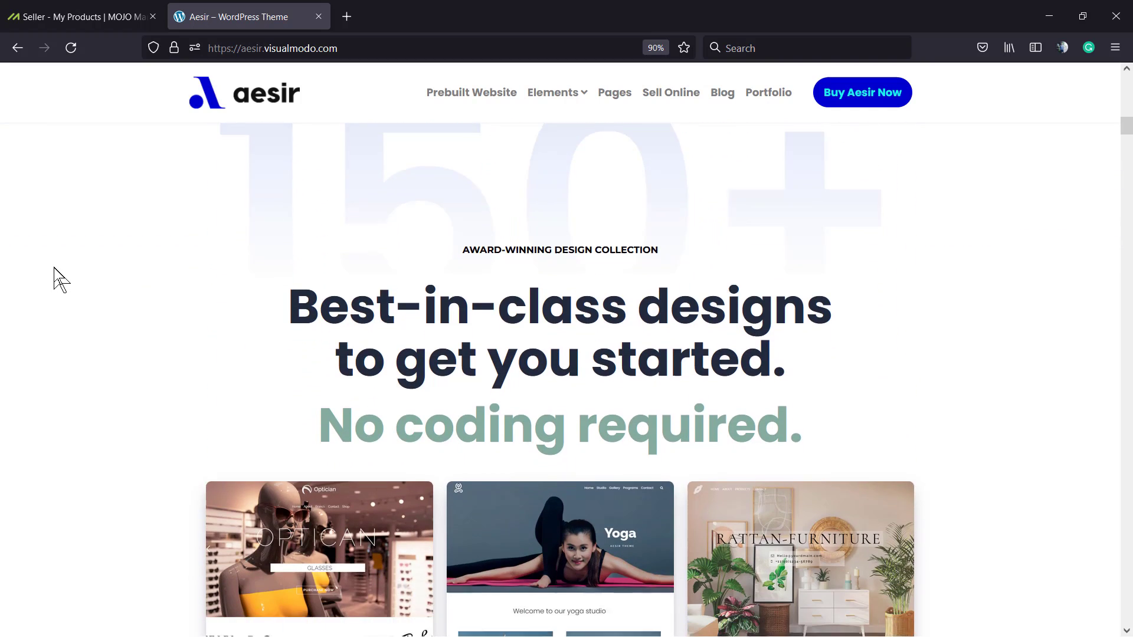
scroll(60, 280, "down", 2)
scroll(60, 280, "down", 2)
scroll(60, 279, "down", 2)
scroll(61, 280, "down", 2)
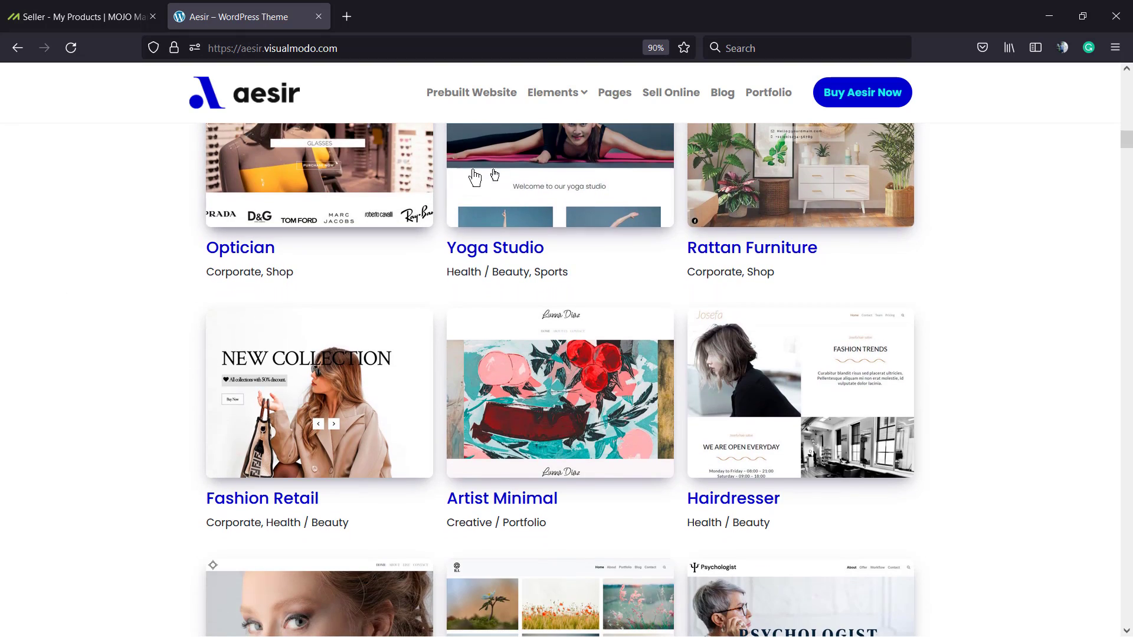
scroll(486, 221, "down", 2)
scroll(398, 254, "down", 3)
scroll(399, 254, "down", 3)
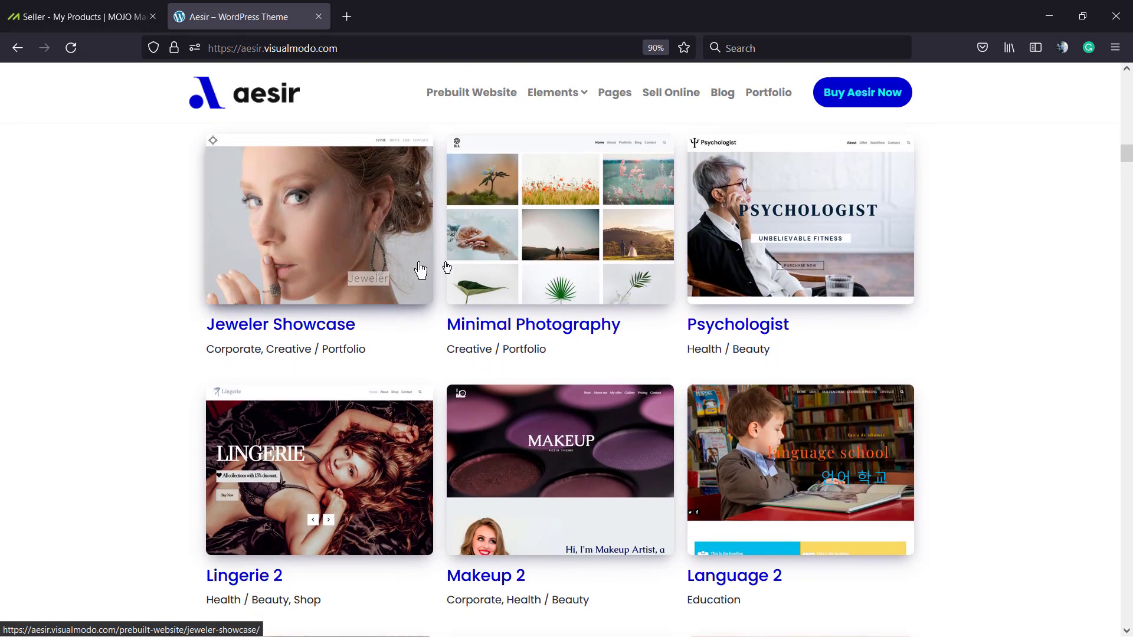
scroll(399, 256, "down", 2)
scroll(354, 261, "down", 3)
scroll(300, 272, "down", 2)
scroll(299, 272, "down", 3)
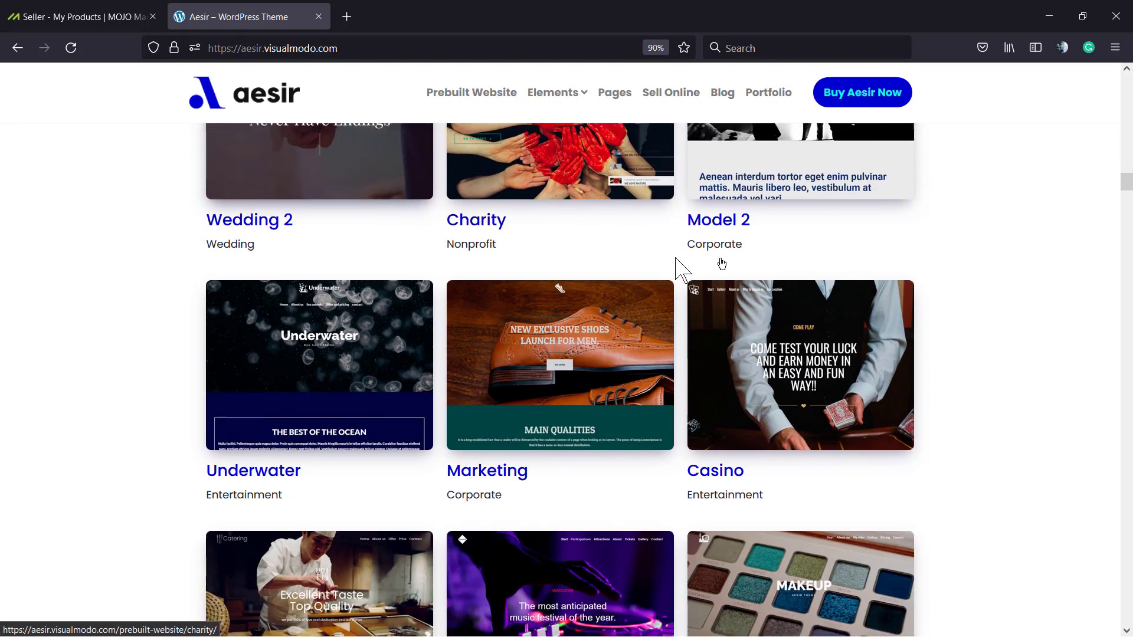
scroll(299, 272, "down", 2)
scroll(300, 309, "down", 3)
scroll(297, 354, "down", 2)
scroll(297, 354, "down", 3)
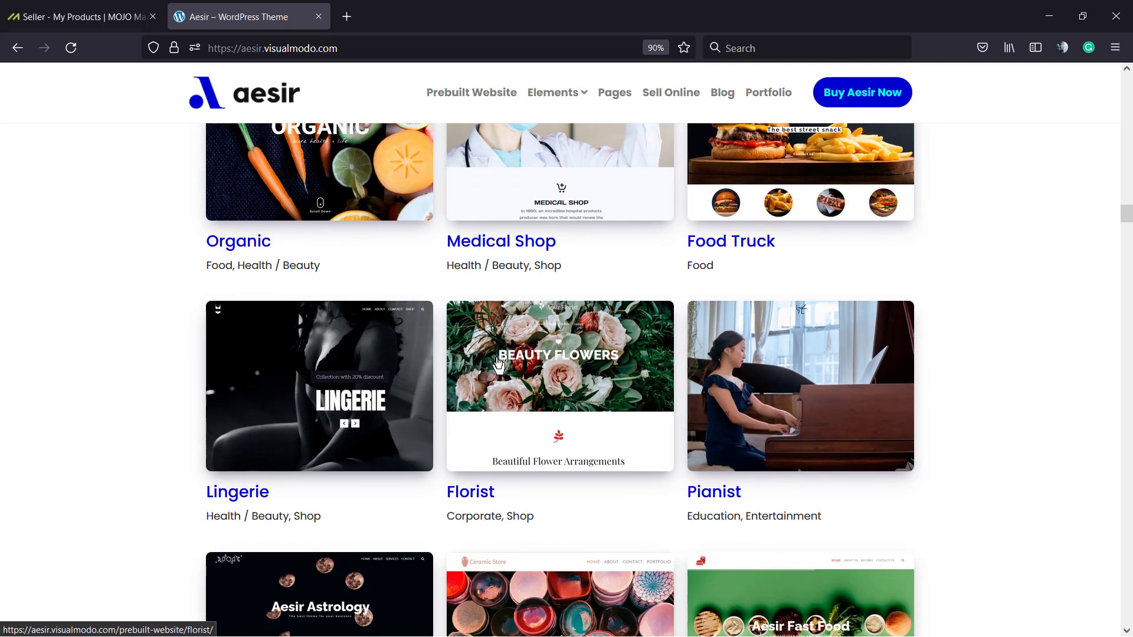
scroll(531, 354, "down", 3)
scroll(774, 351, "down", 3)
scroll(708, 345, "down", 4)
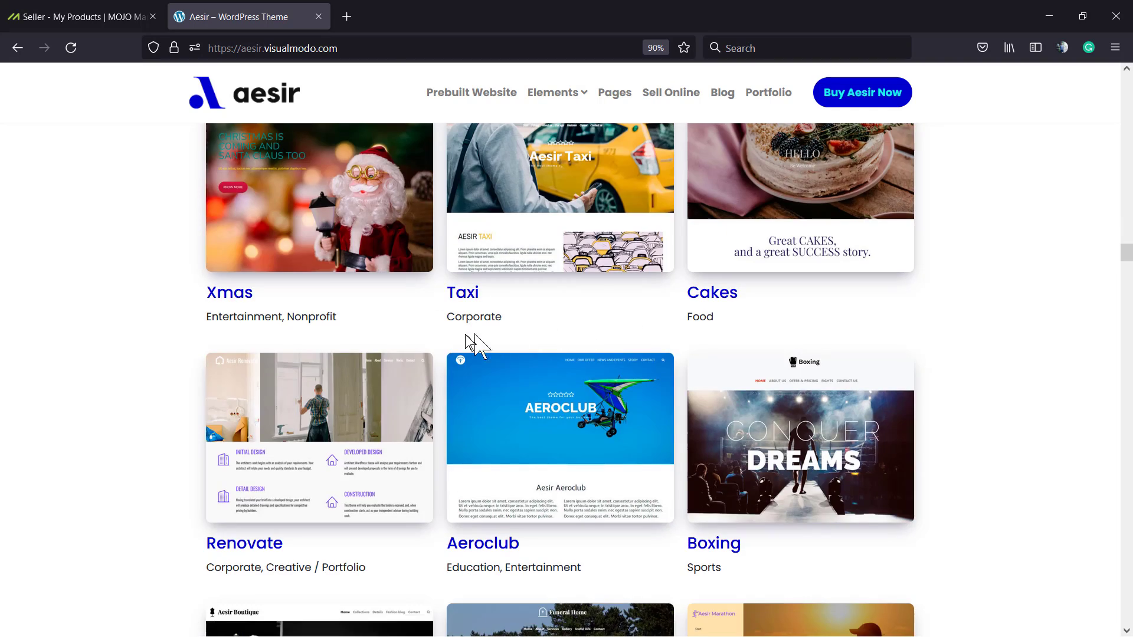
scroll(303, 333, "up", 1)
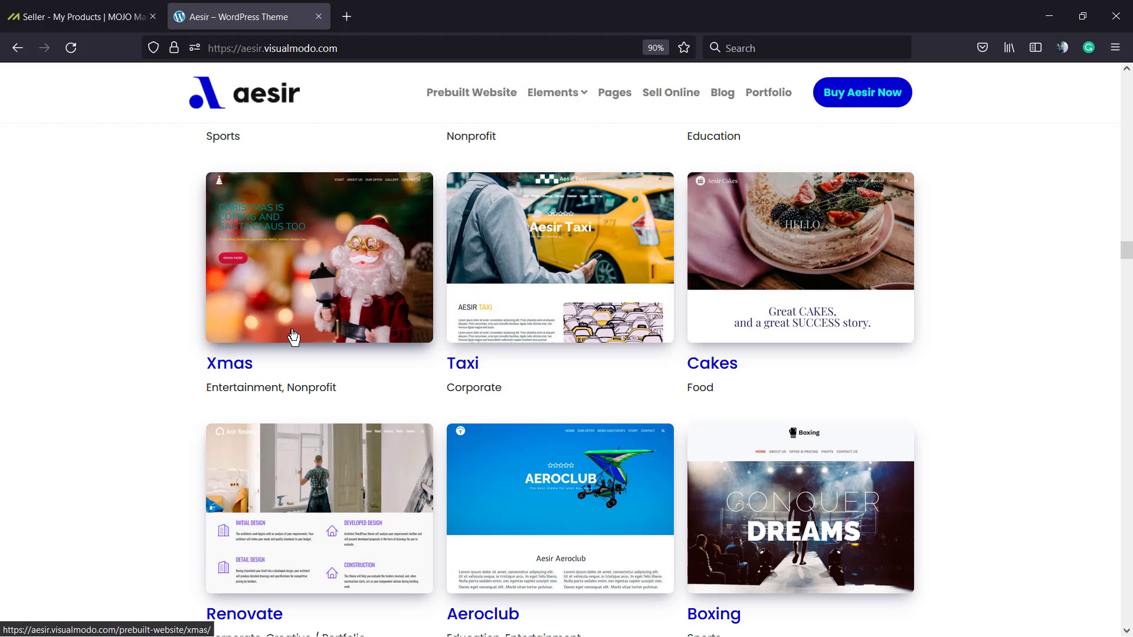
scroll(302, 334, "down", 4)
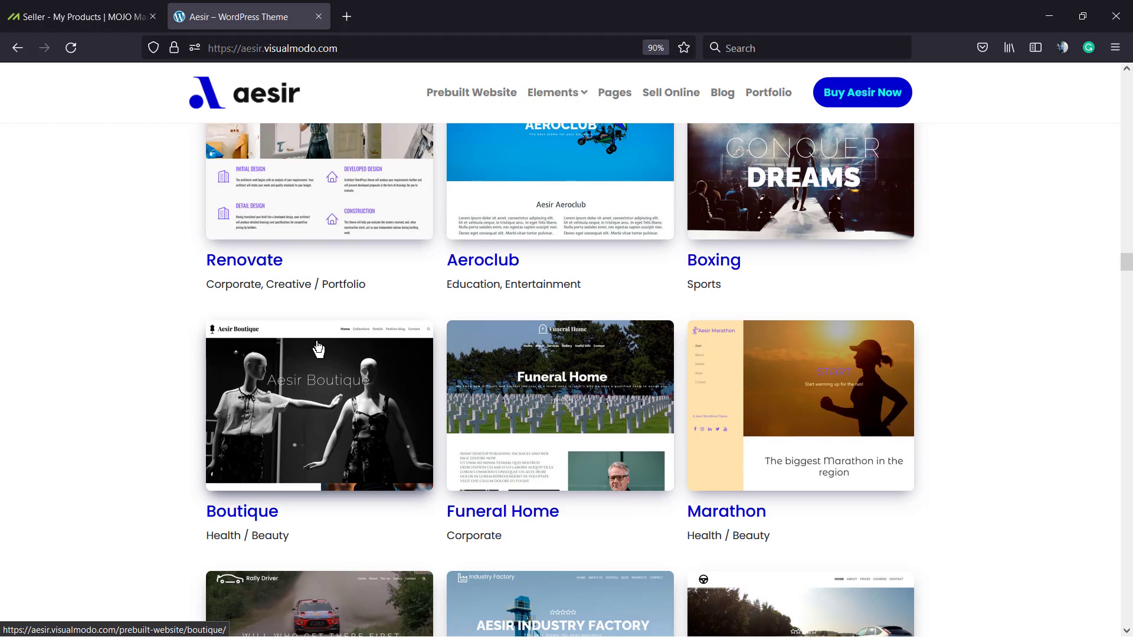
Download the Aesir Main File from the MOJO Marketplace seller list and return to the Aesir site.
left_click(89, 16)
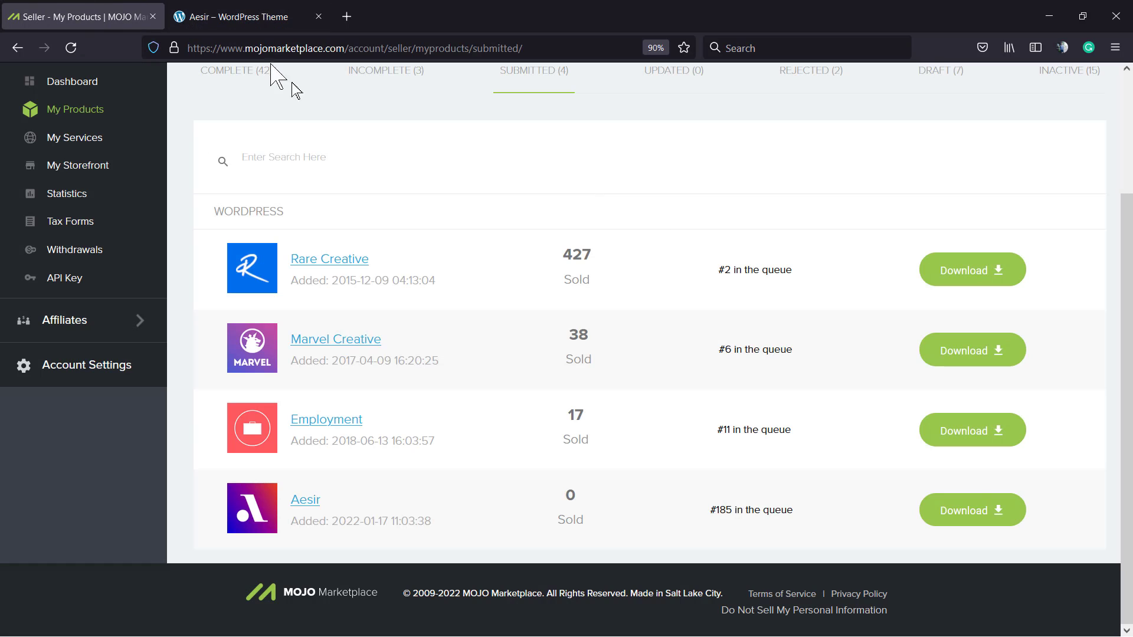
left_click(971, 512)
left_click(847, 397)
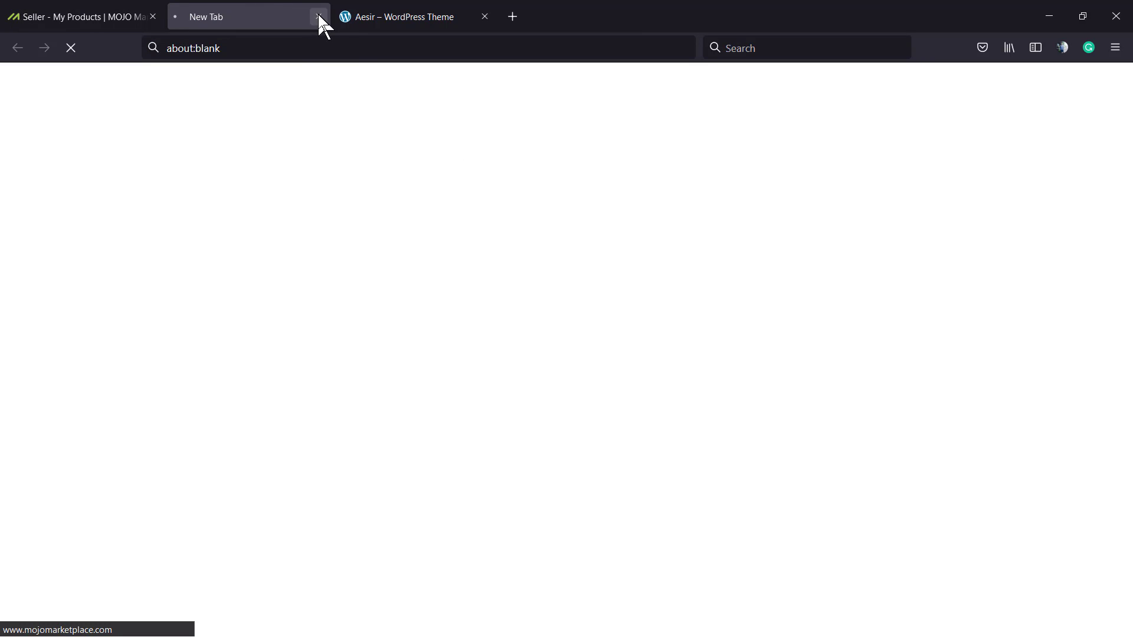
left_click(322, 16)
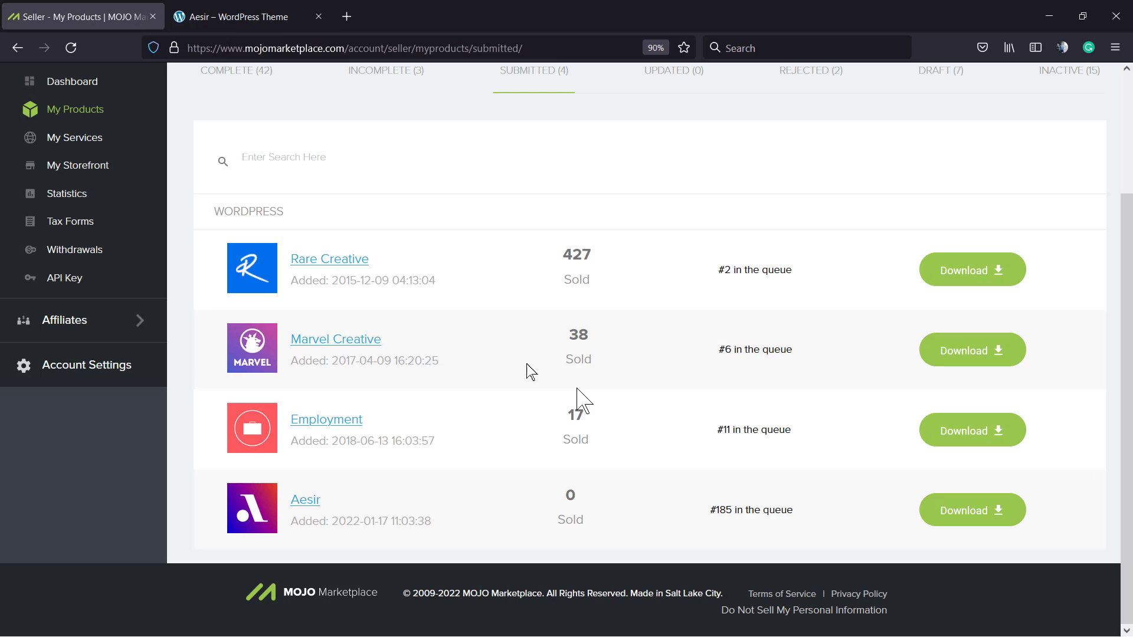
left_click(230, 17)
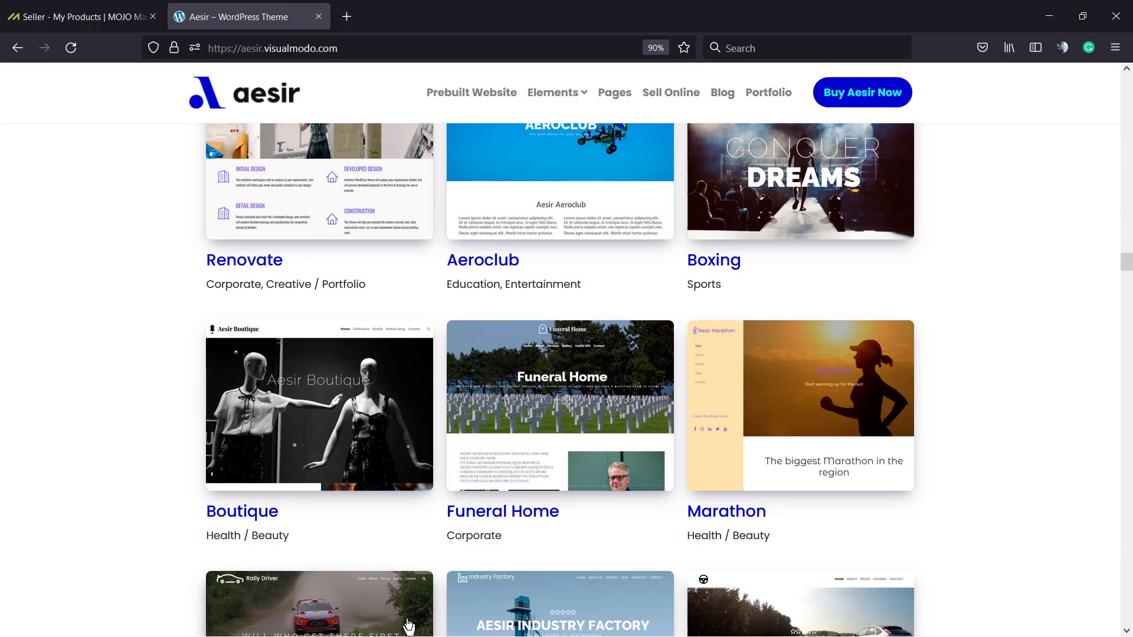
Bring up the local WordPress dashboard and view the live Anzu-themed site in a new tab.
key("super")
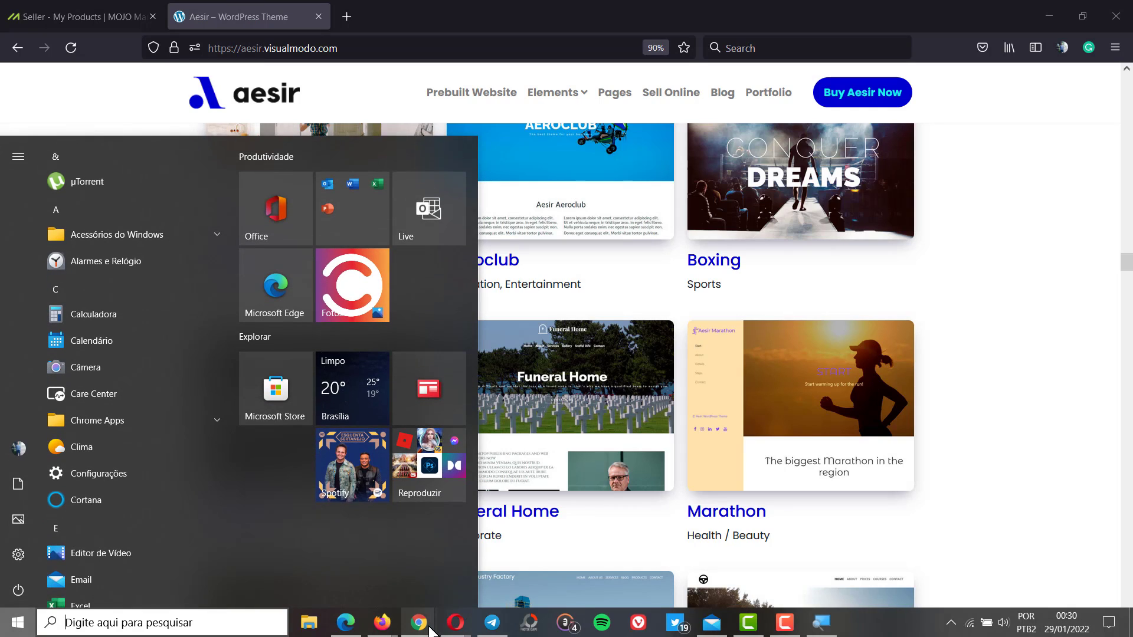
left_click(504, 545)
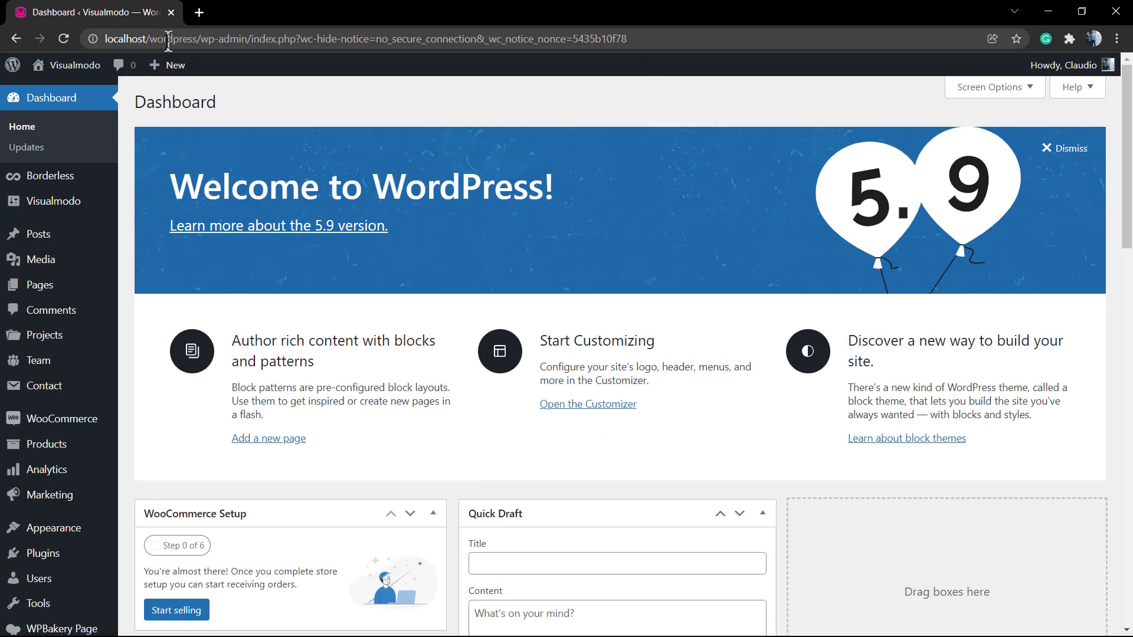
left_click(69, 100)
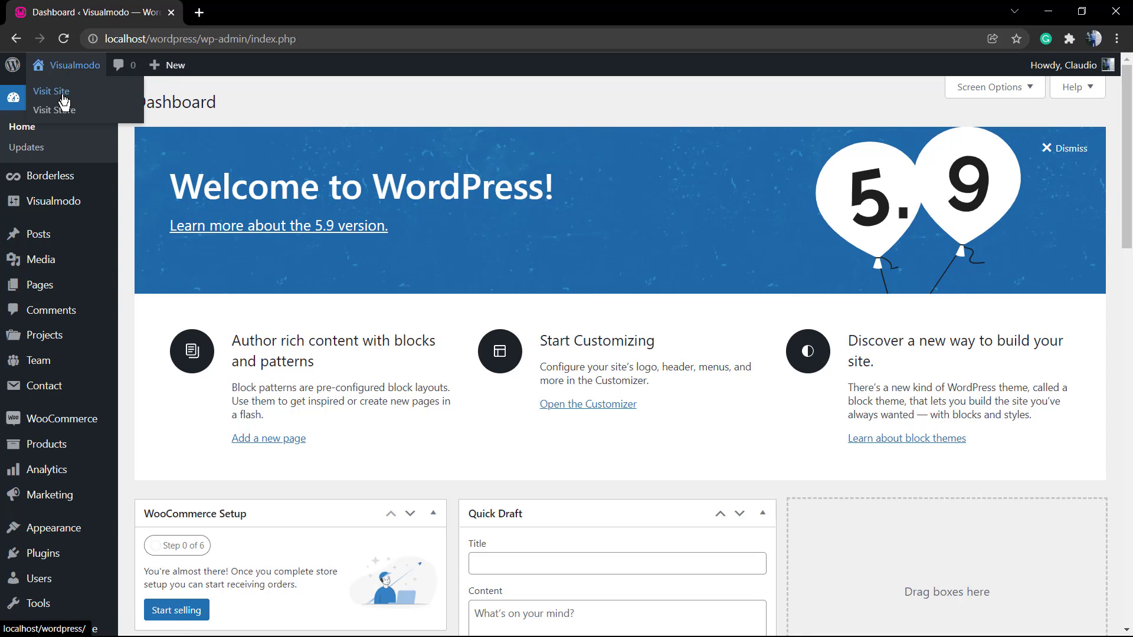
right_click(59, 92)
left_click(99, 106)
left_click(265, 12)
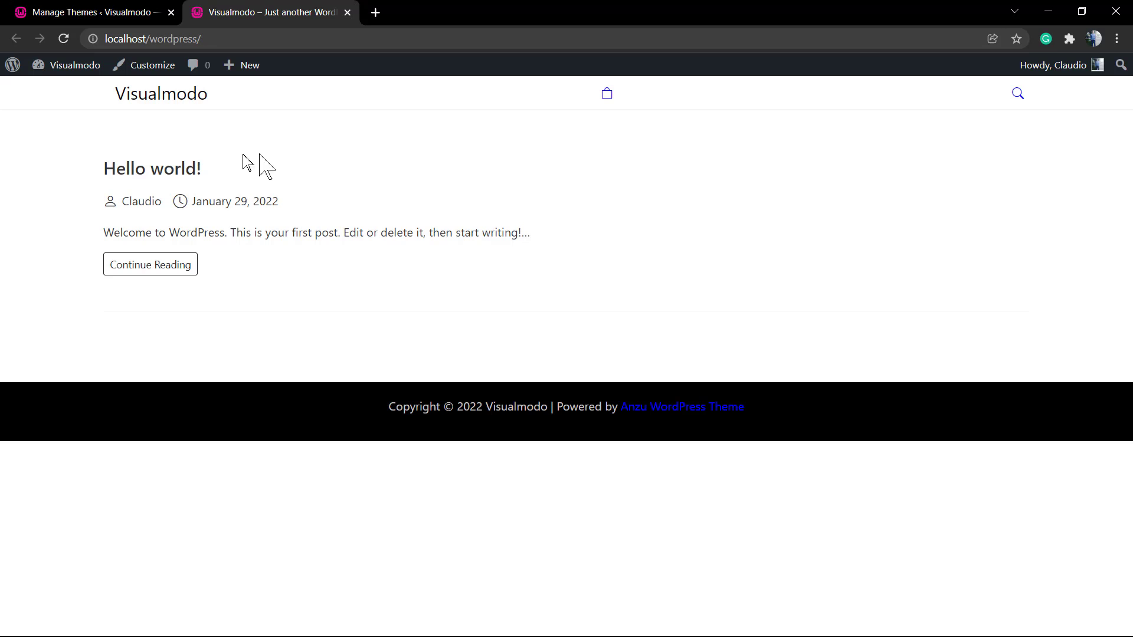
Look over the active Anzu theme's details on the Themes page.
left_click(92, 11)
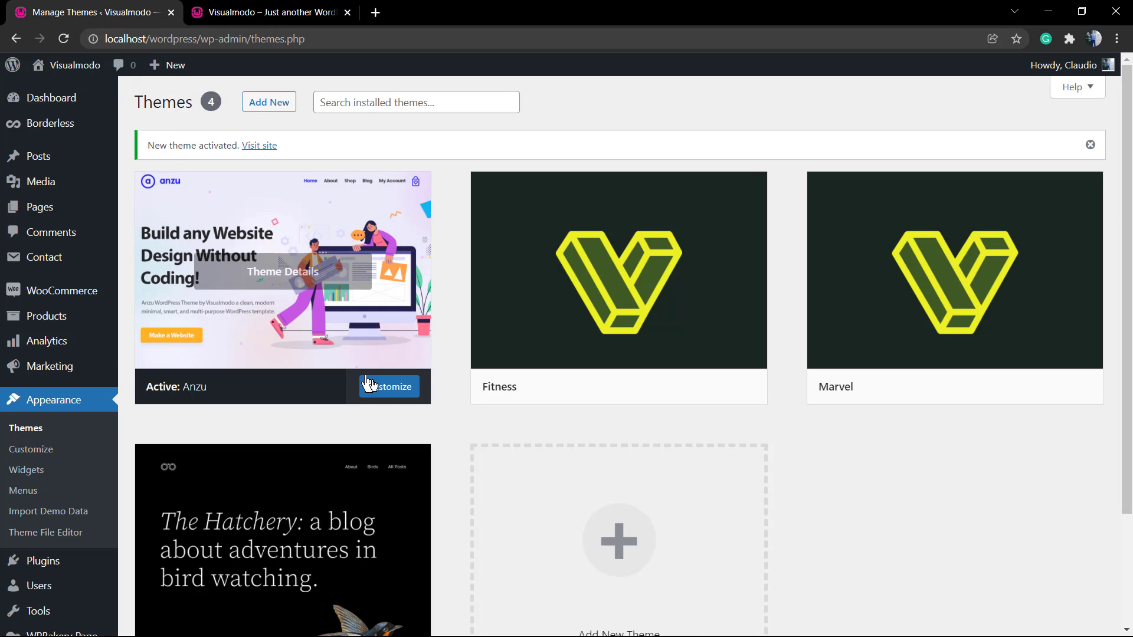
mouse_move(283, 270)
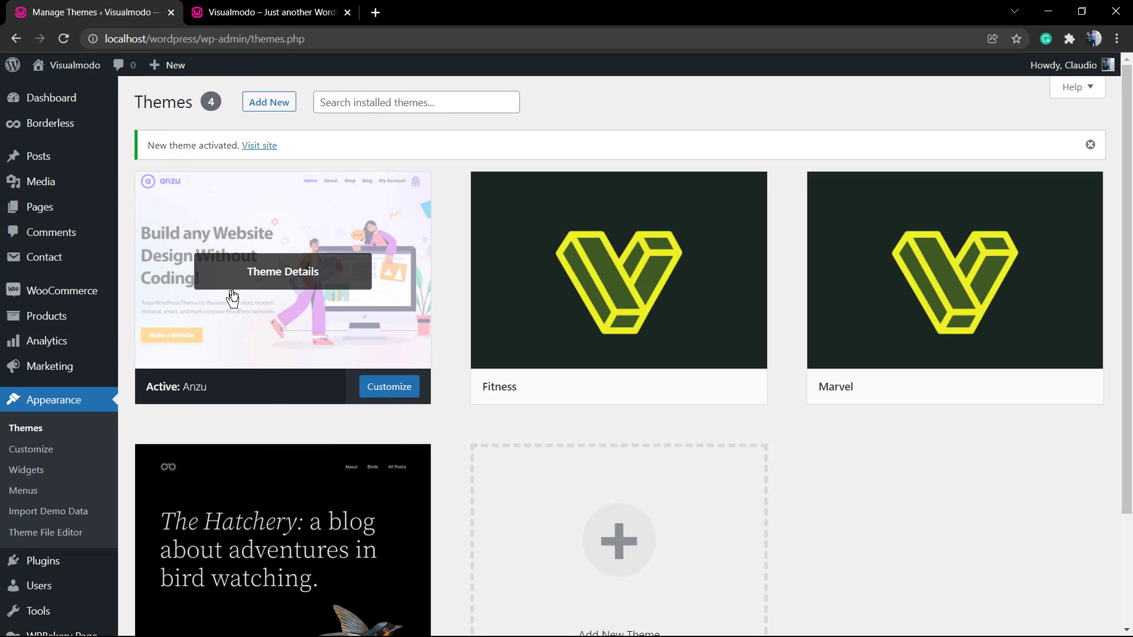
left_click(265, 276)
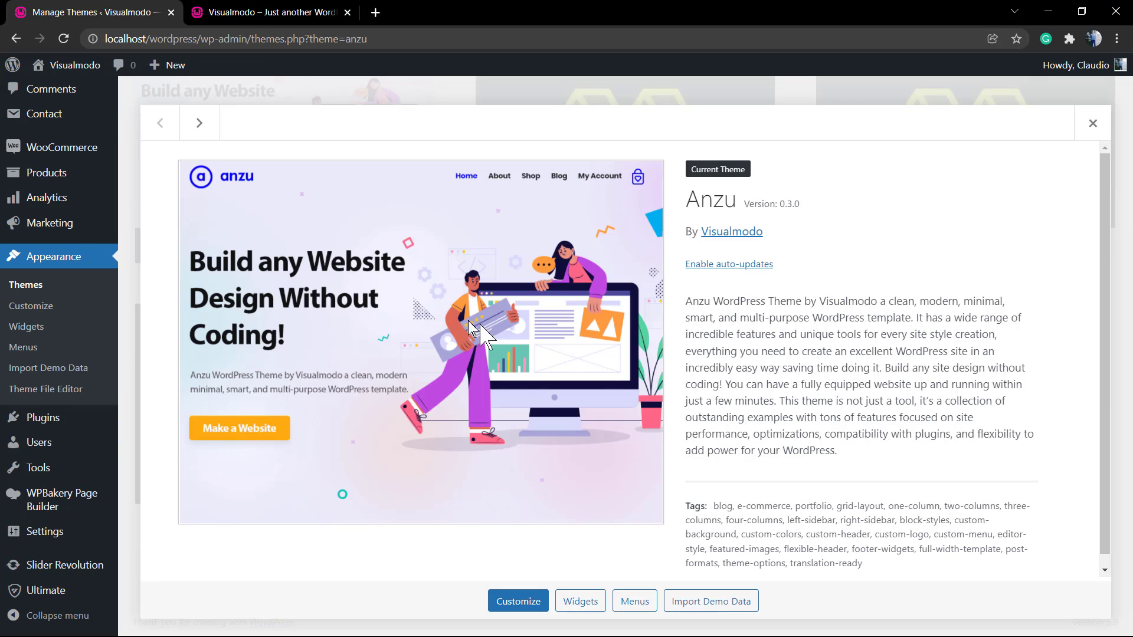
key("Escape")
scroll(256, 198, "down", 2)
scroll(256, 200, "up", 3)
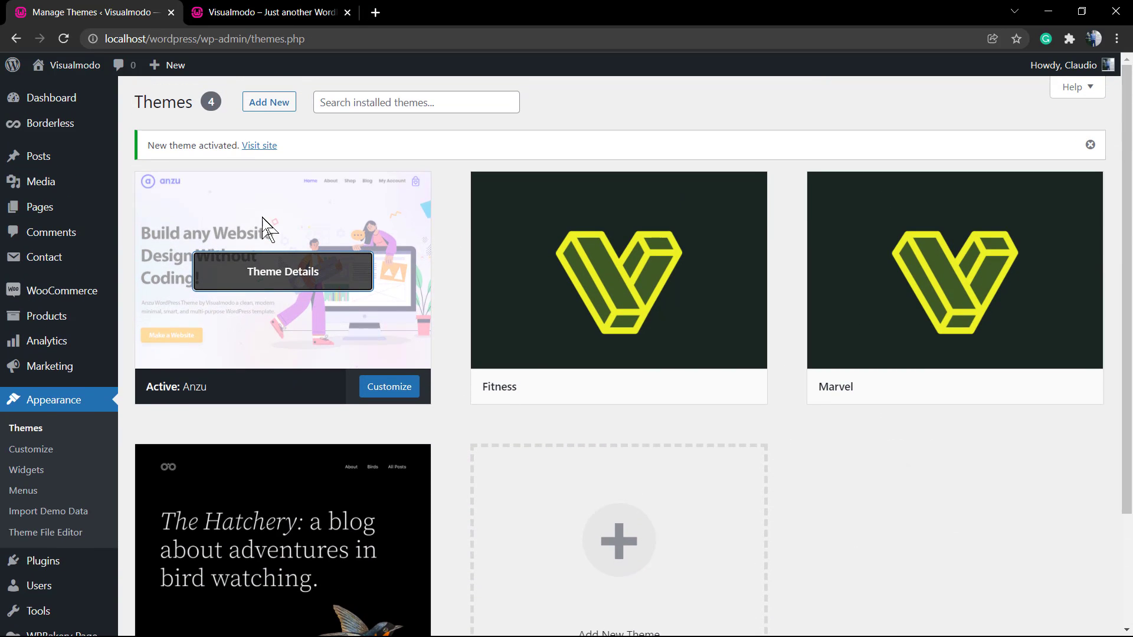
Pick aesir.zip from the Telegram Desktop folder in the Upload Theme form.
left_click(259, 105)
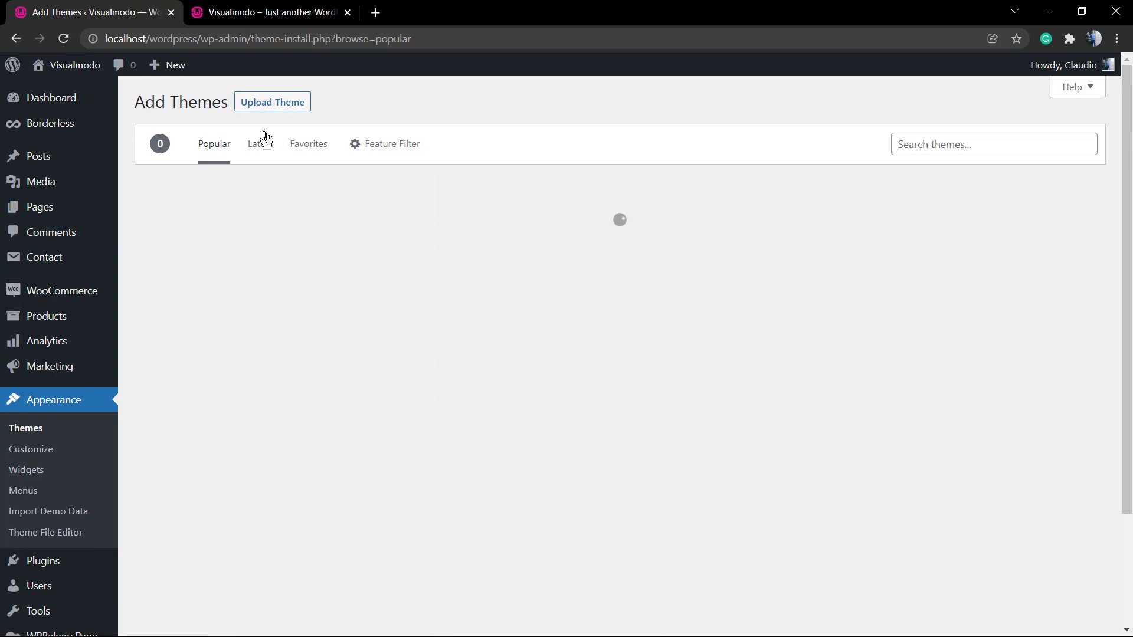
left_click(270, 104)
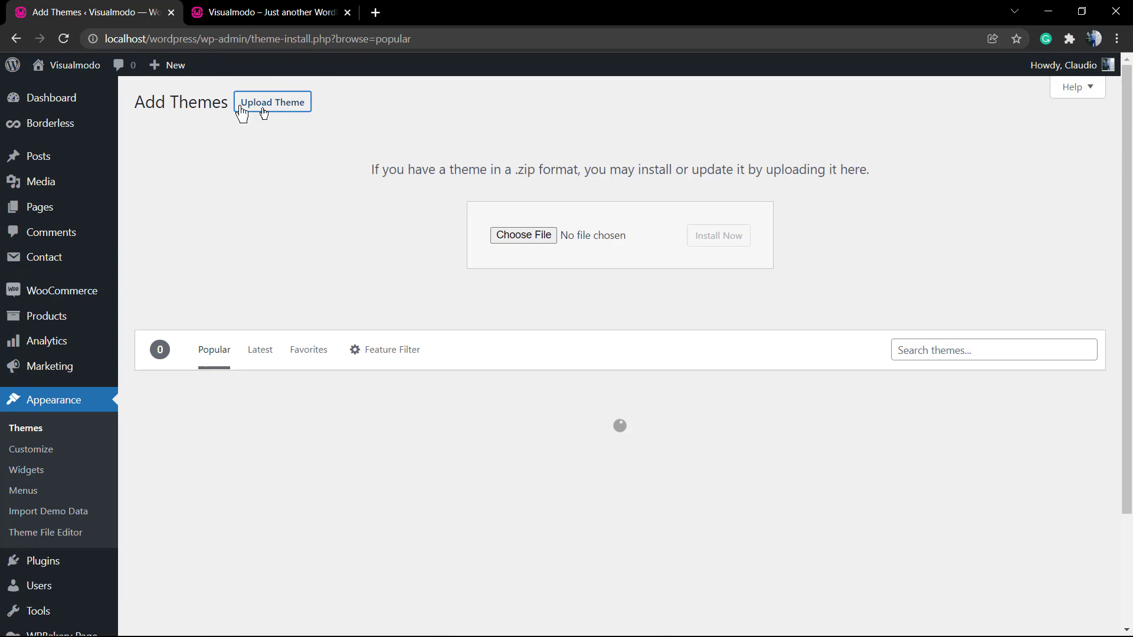
left_click(509, 236)
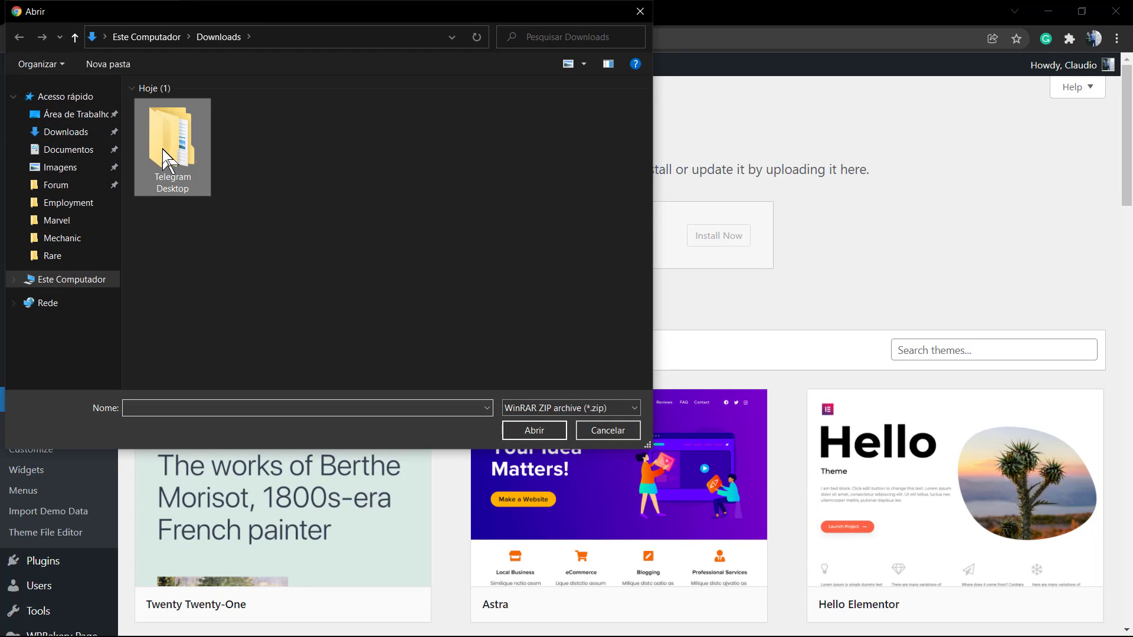
double_click(162, 149)
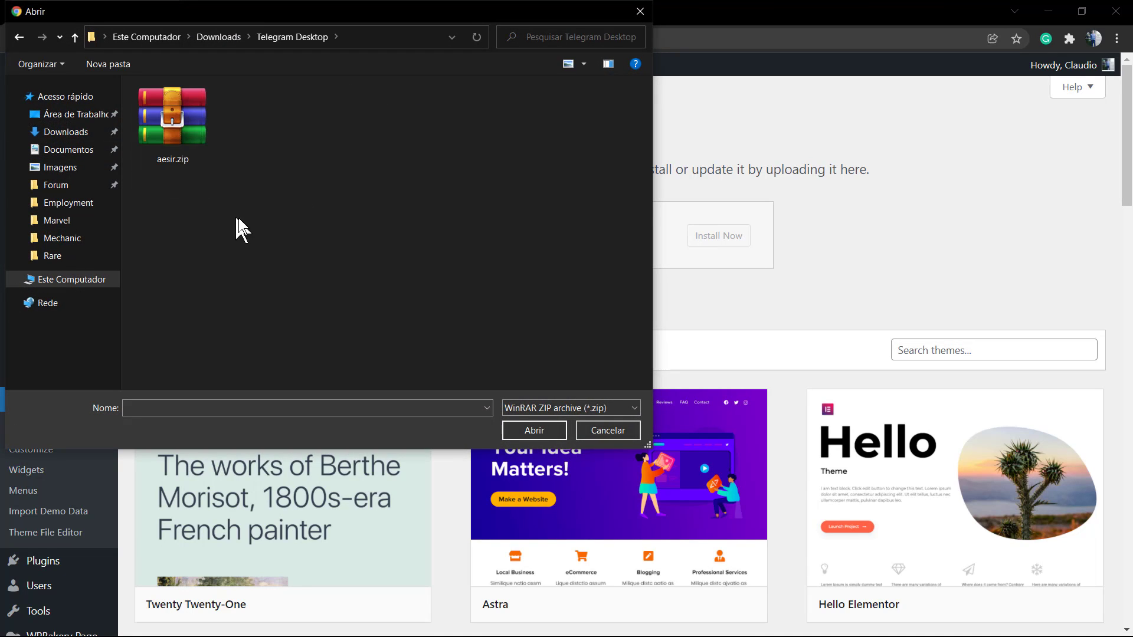
double_click(170, 132)
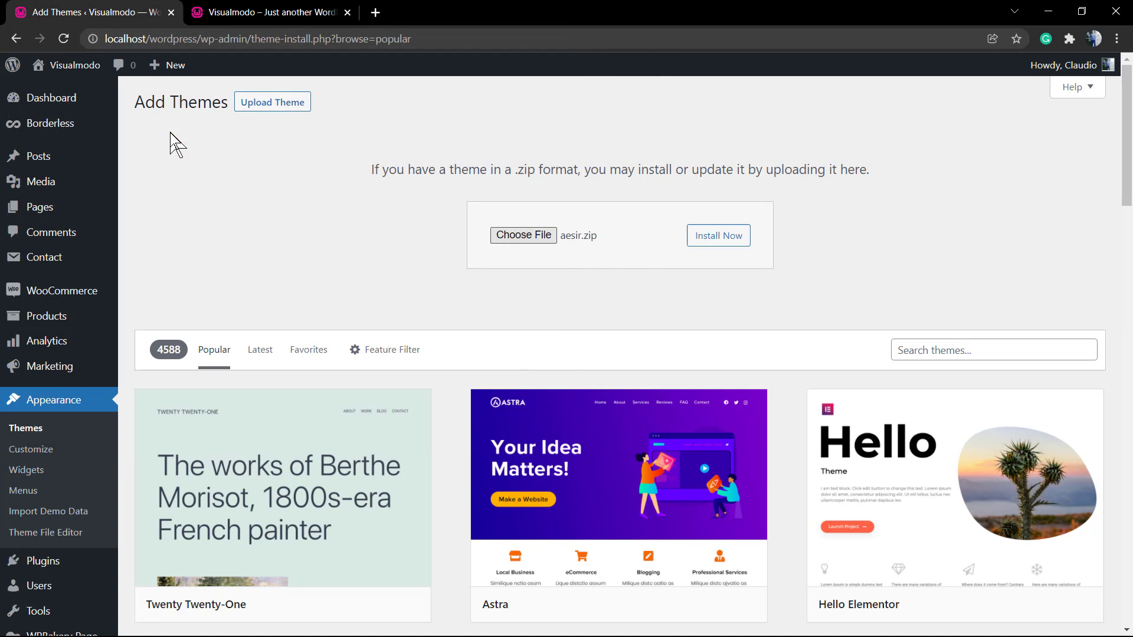
Install the aesir.zip package and activate the Aesir theme.
left_click(710, 240)
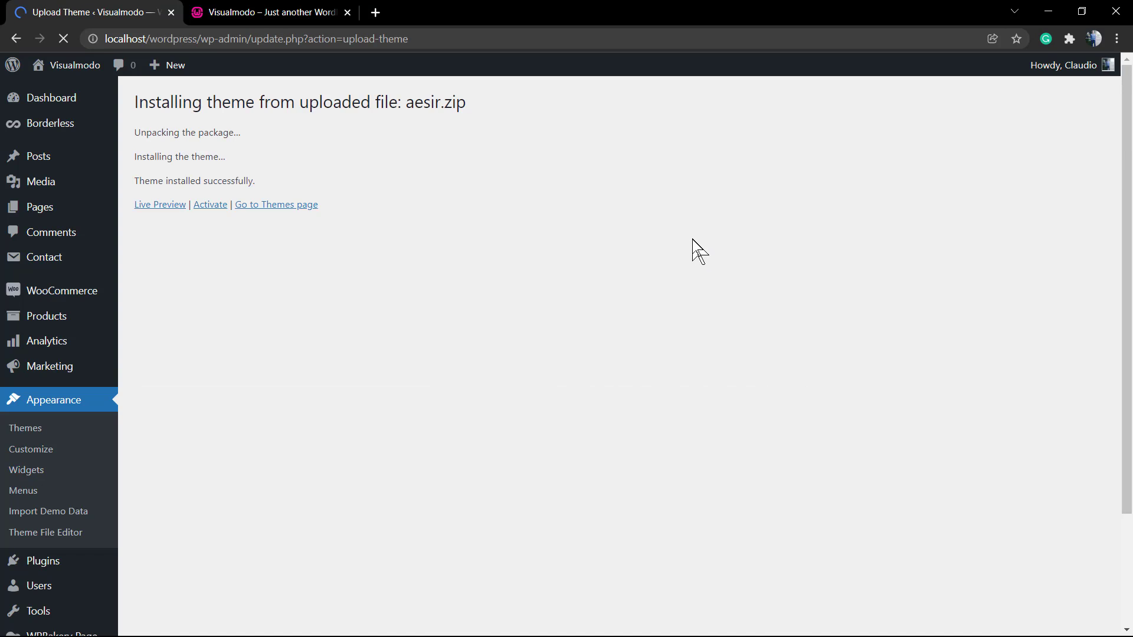
left_click(210, 204)
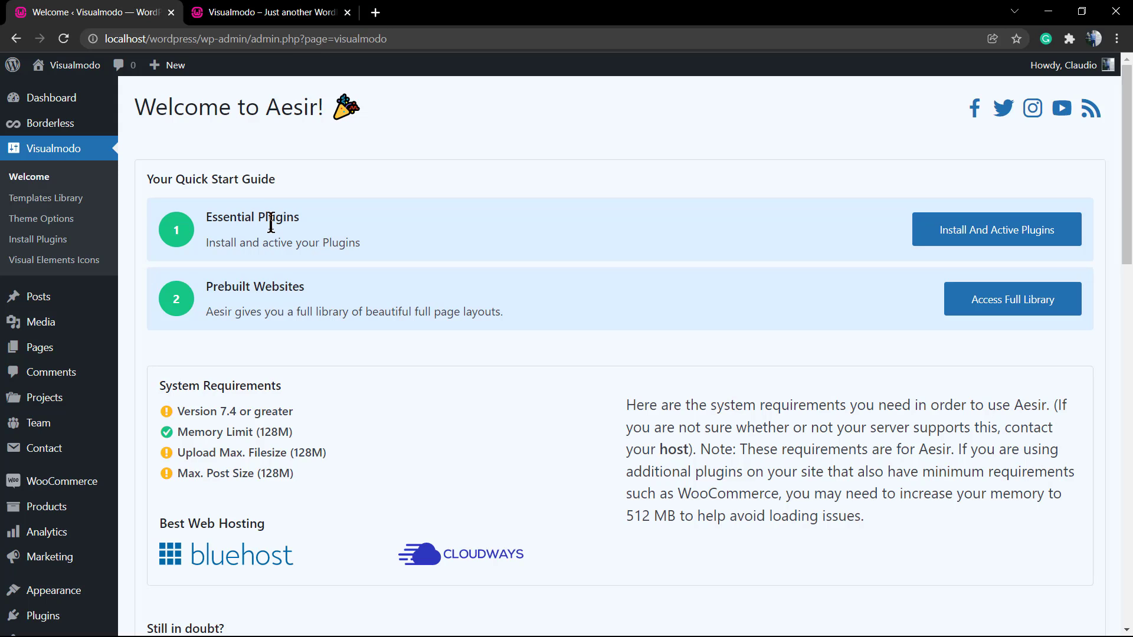
Read the Aesir welcome steps, requirements and useful links, then bring up the Documentation link's menu.
triple_click(174, 116)
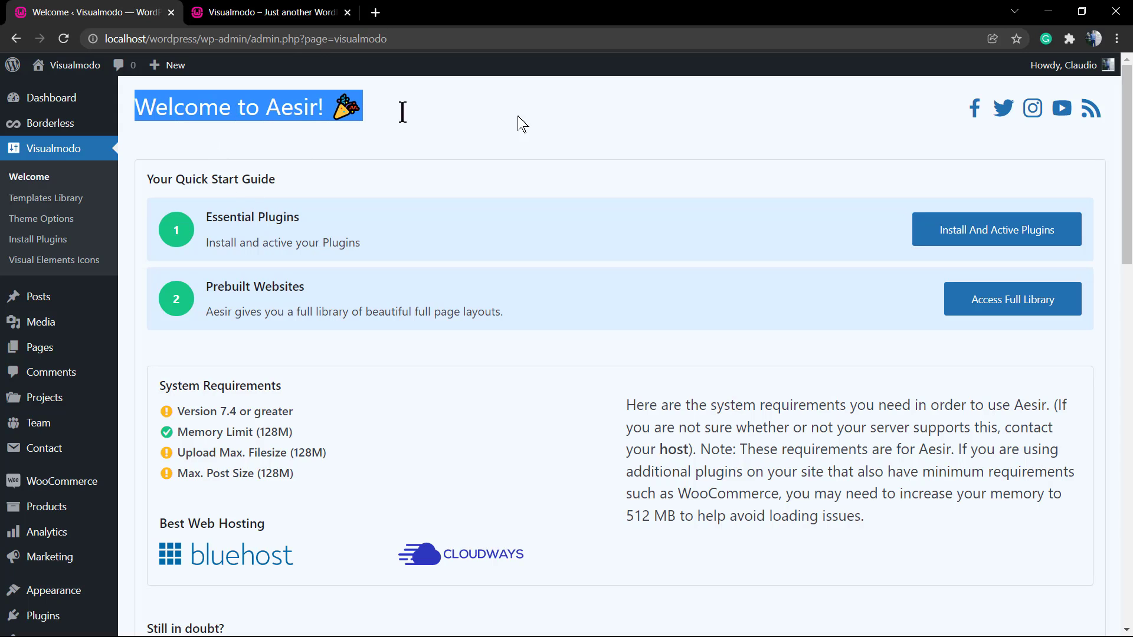
left_click_drag(361, 243, 206, 217)
left_click(371, 242)
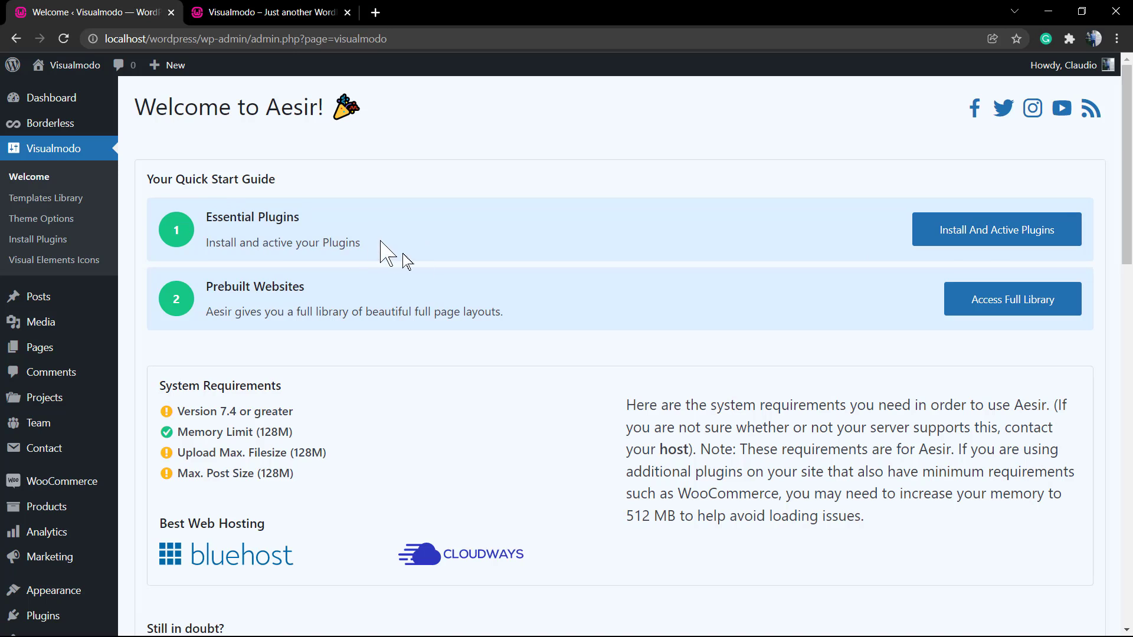
left_click_drag(503, 312, 206, 285)
left_click(505, 312)
scroll(522, 312, "down", 1)
left_click_drag(266, 452, 140, 306)
left_click_drag(218, 336, 423, 396)
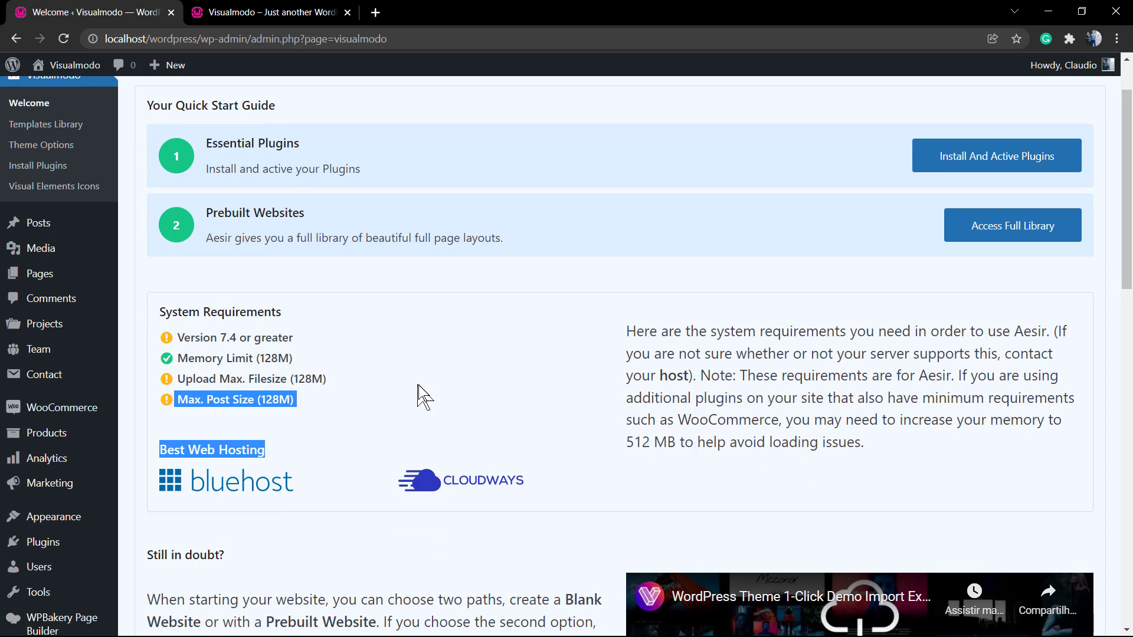
left_click(457, 376)
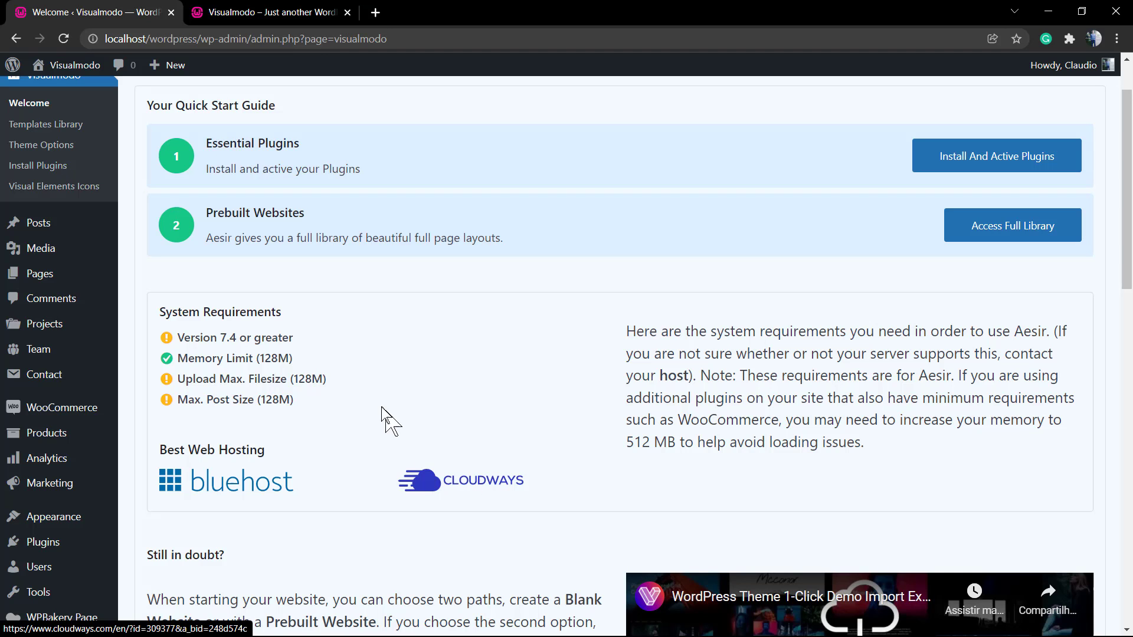
scroll(385, 415, "down", 3)
scroll(353, 381, "down", 3)
triple_click(306, 401)
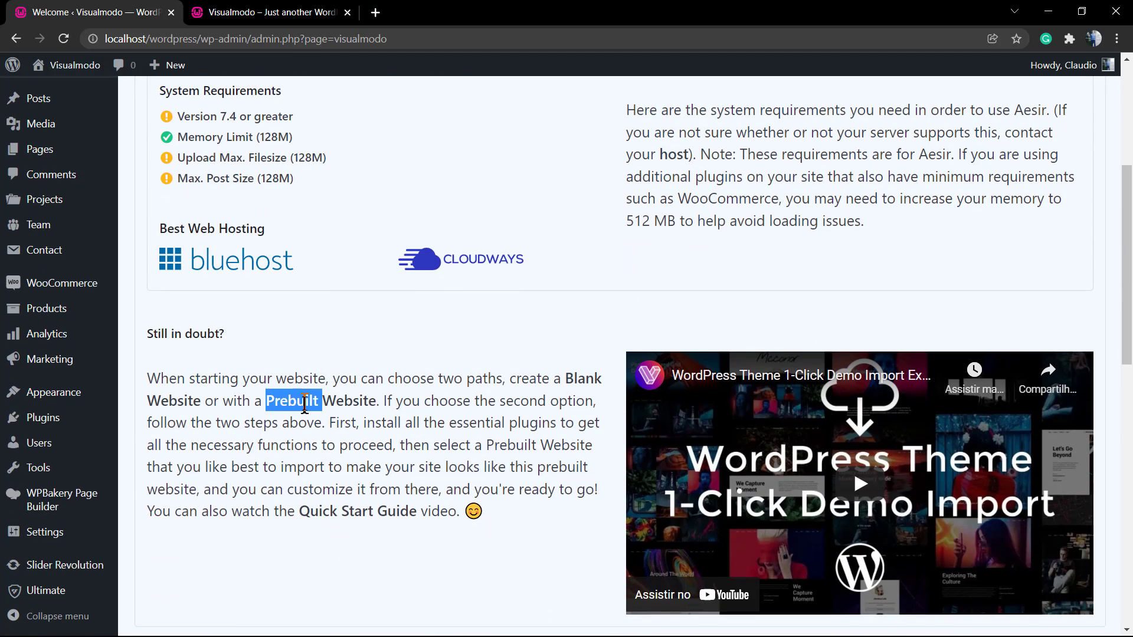
left_click(306, 402)
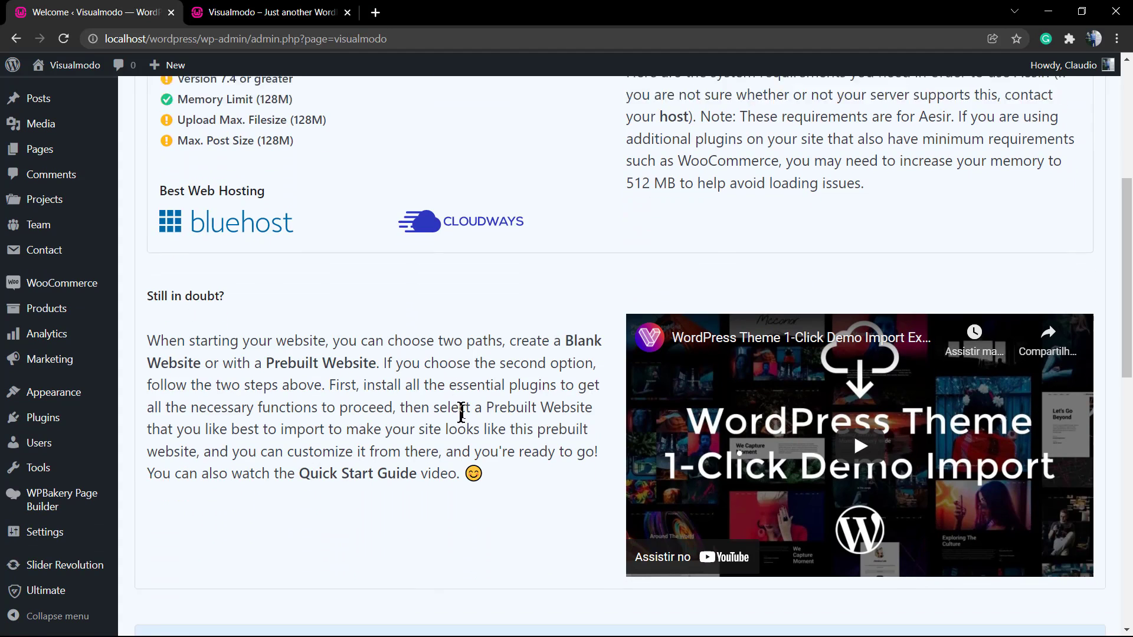
scroll(532, 399, "down", 1)
scroll(576, 425, "down", 2)
scroll(399, 372, "down", 3)
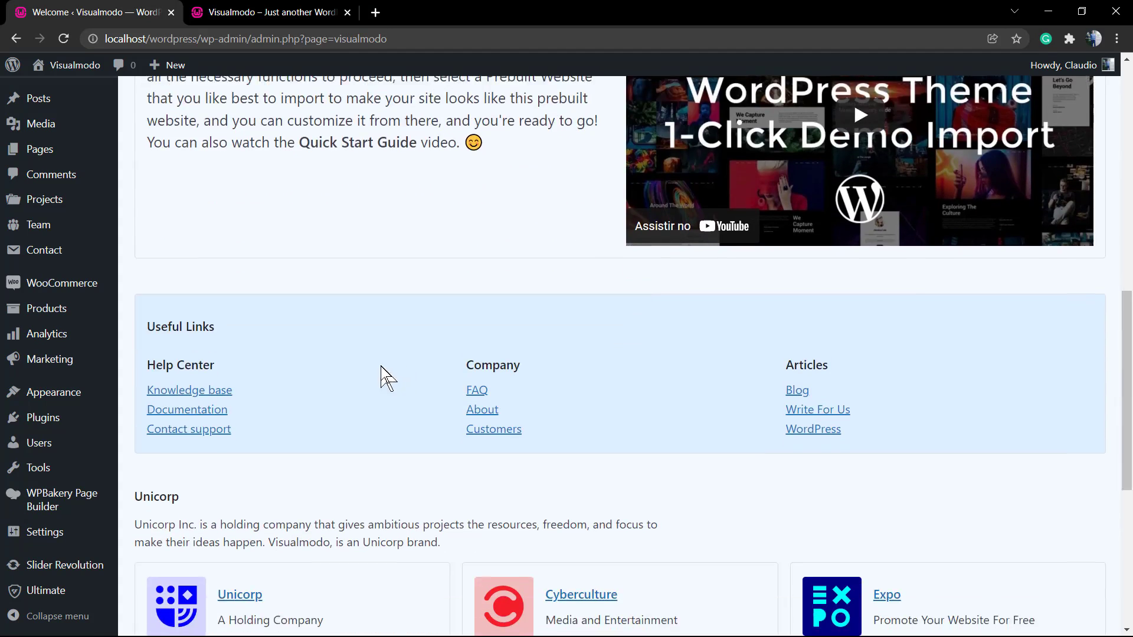
scroll(311, 310, "down", 1)
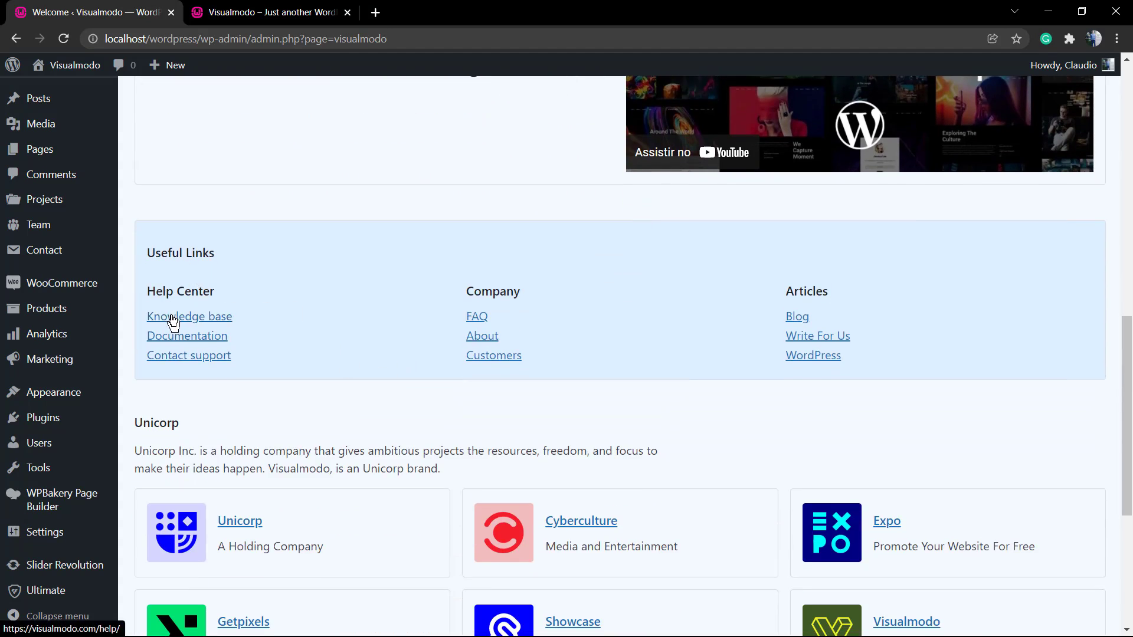
right_click(196, 337)
View the Documentation in a new tab, then close it and the Cyber Culture tab.
left_click(253, 345)
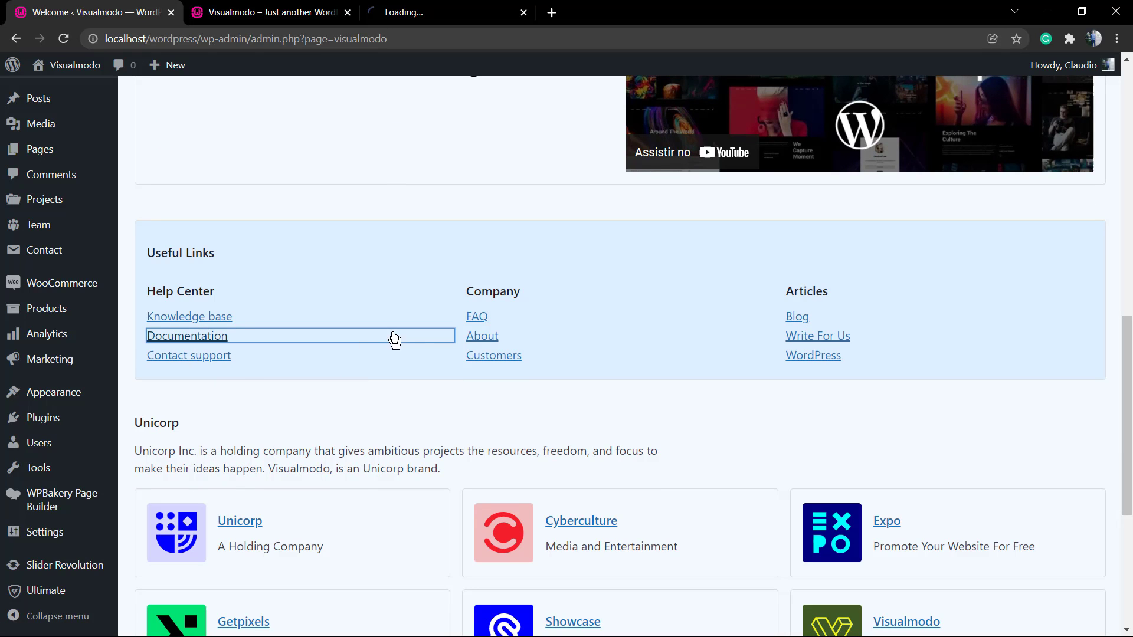
left_click(425, 13)
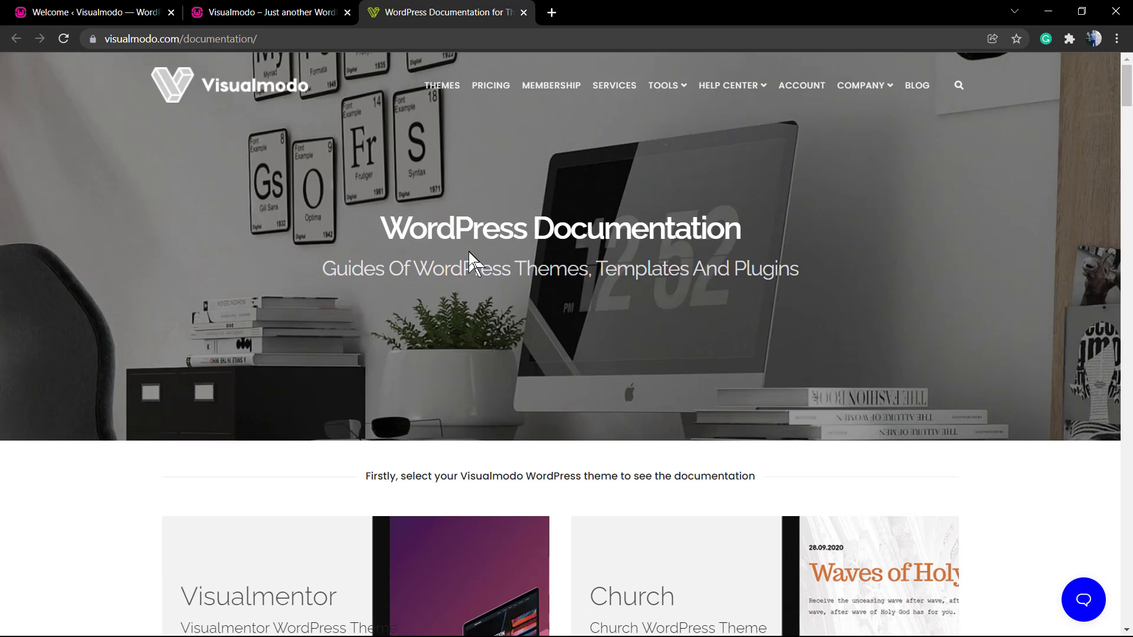
left_click(524, 13)
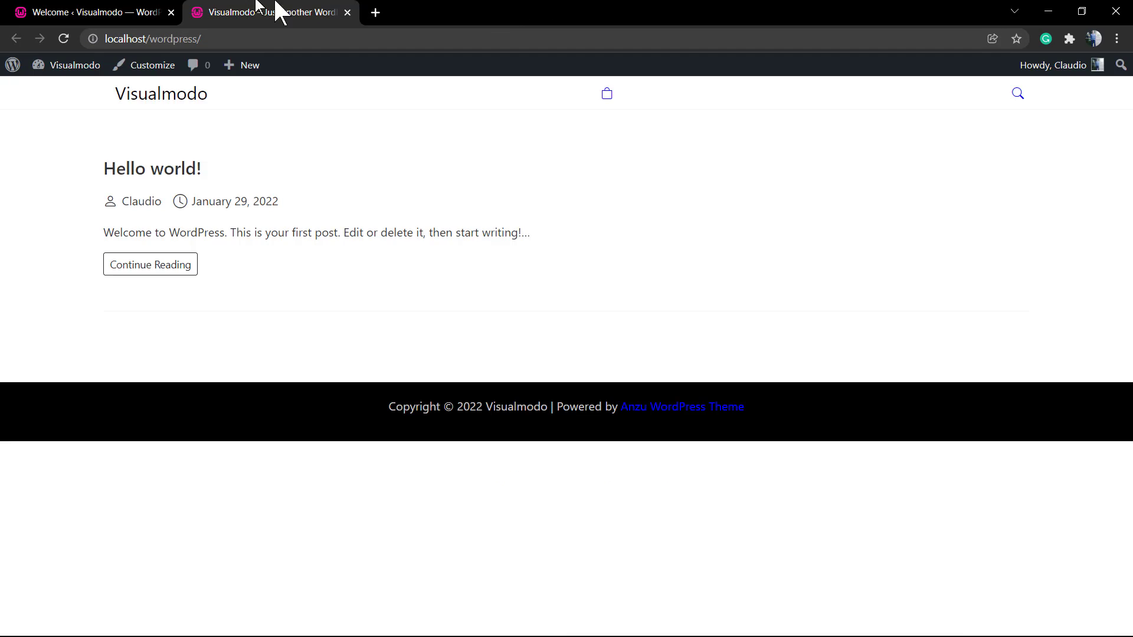
left_click(98, 13)
scroll(441, 423, "down", 2)
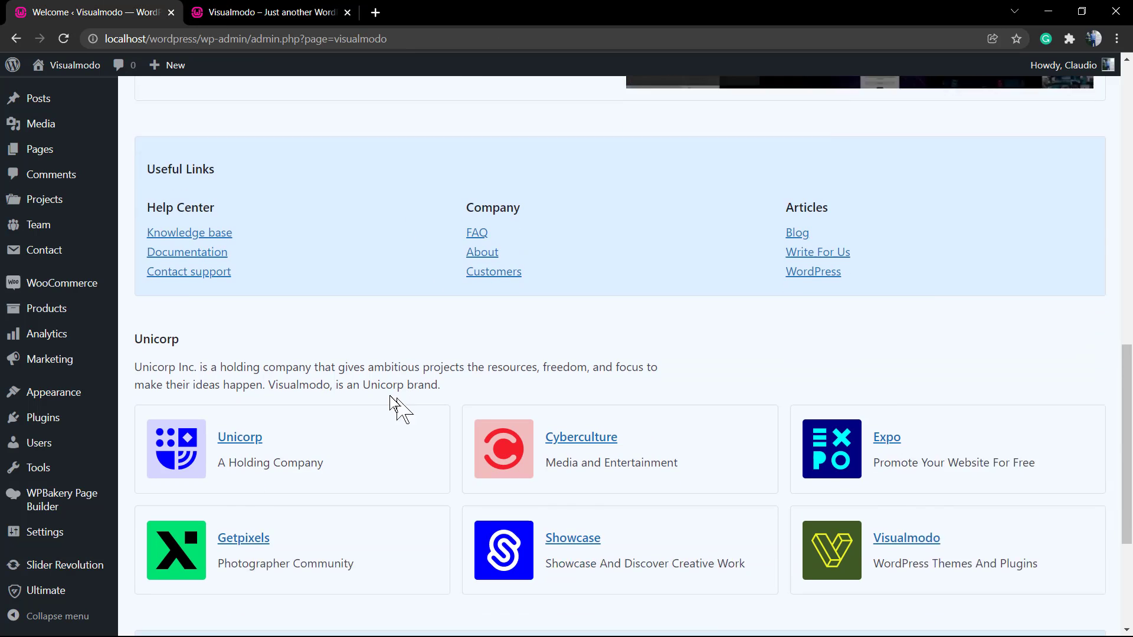
scroll(389, 408, "down", 1)
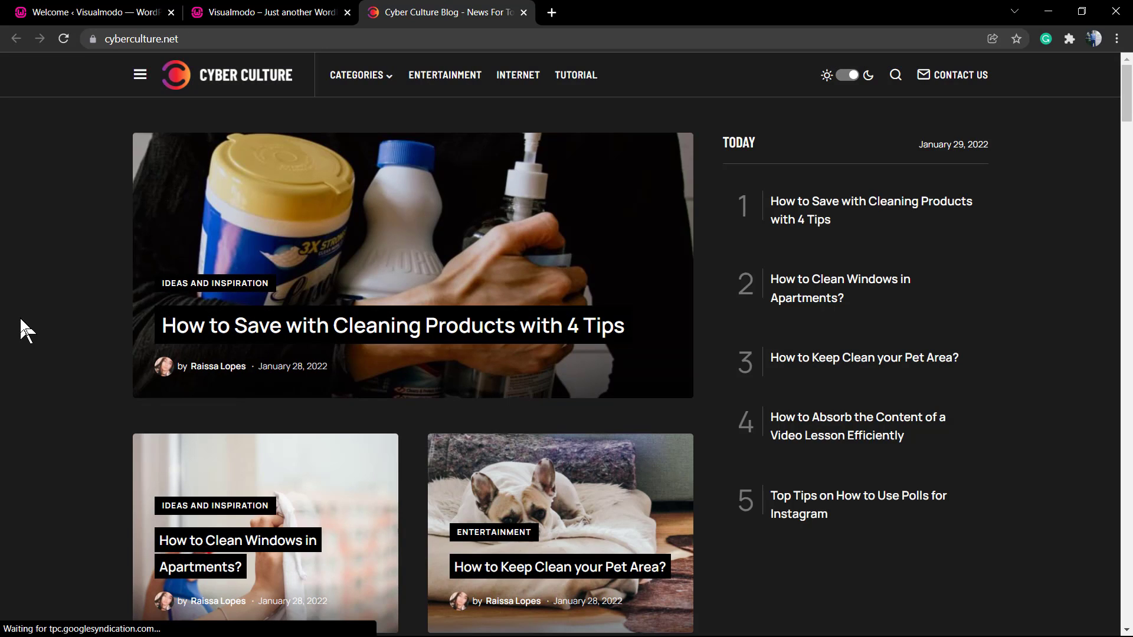
left_click(525, 13)
left_click(98, 11)
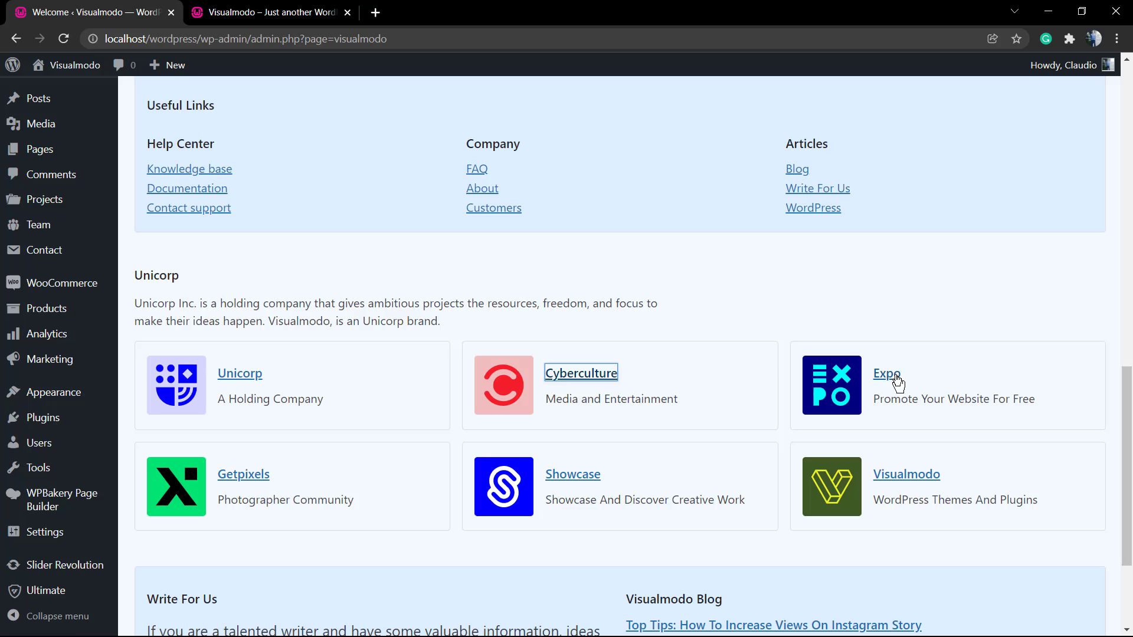
scroll(416, 425, "down", 2)
scroll(363, 441, "down", 1)
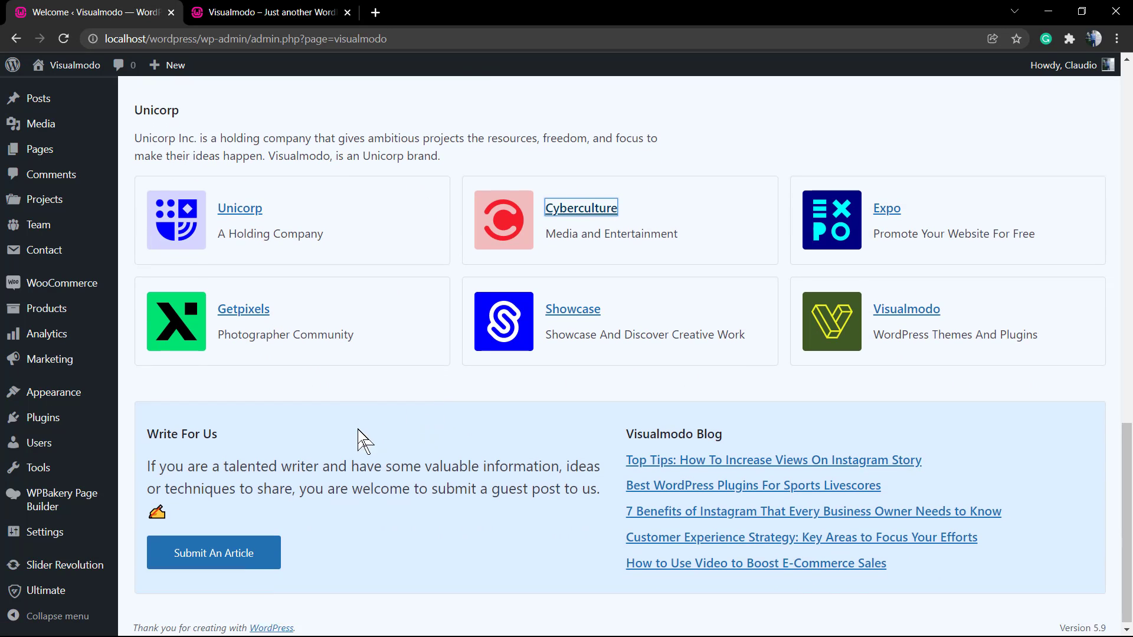
scroll(642, 500, "up", 2)
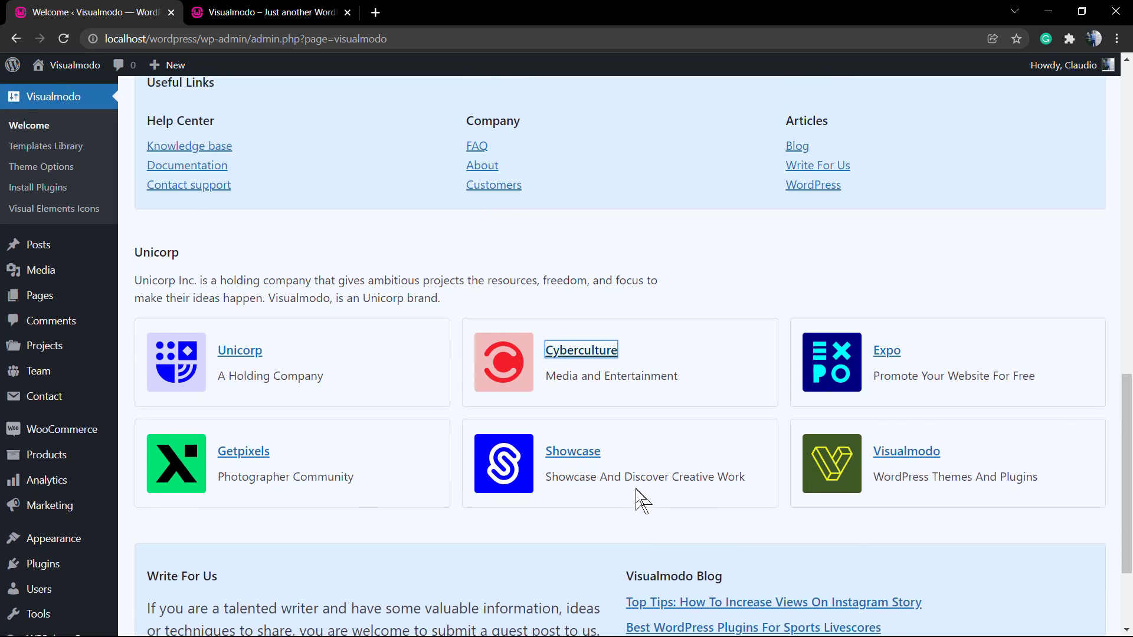
scroll(642, 500, "down", 3)
scroll(642, 426, "up", 2)
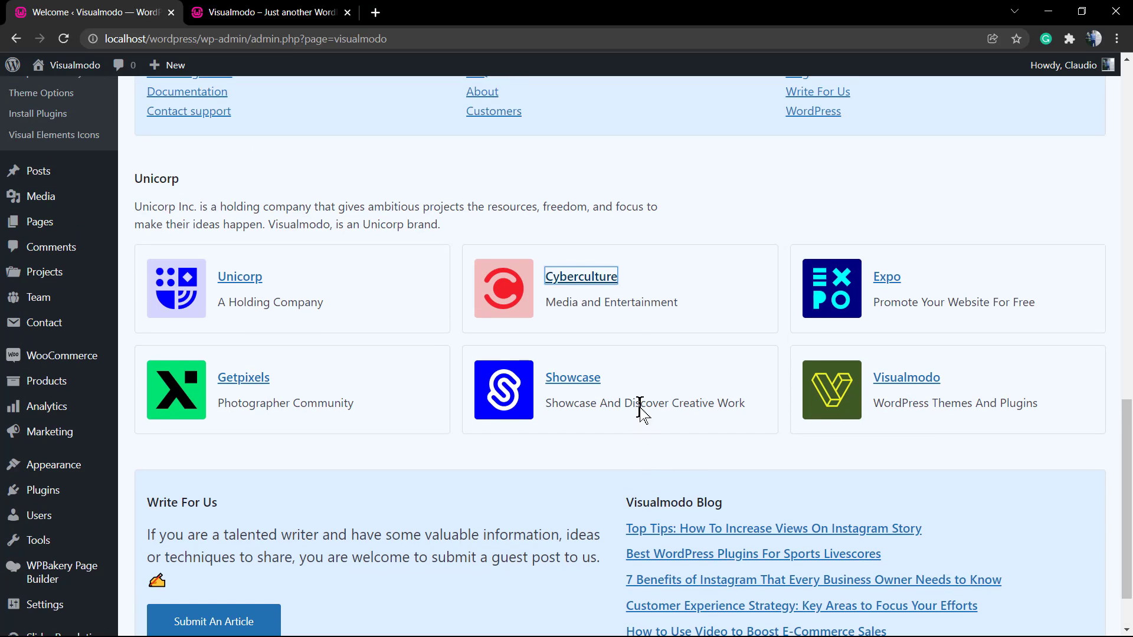
scroll(209, 333, "up", 5)
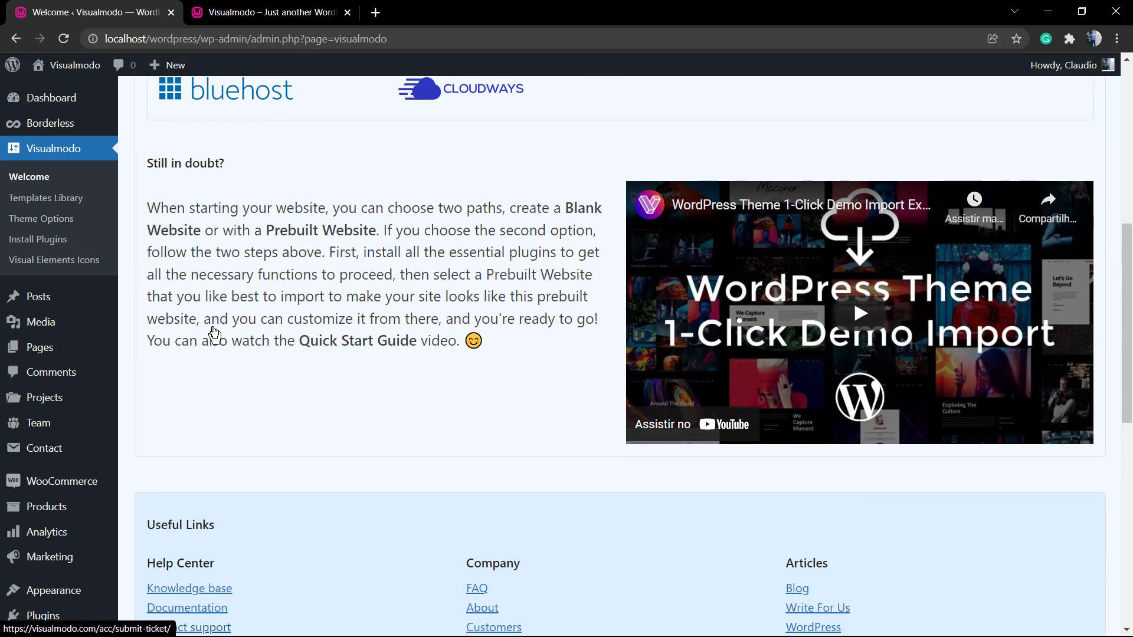
scroll(209, 333, "up", 2)
scroll(213, 326, "up", 3)
scroll(212, 327, "up", 3)
scroll(212, 326, "up", 2)
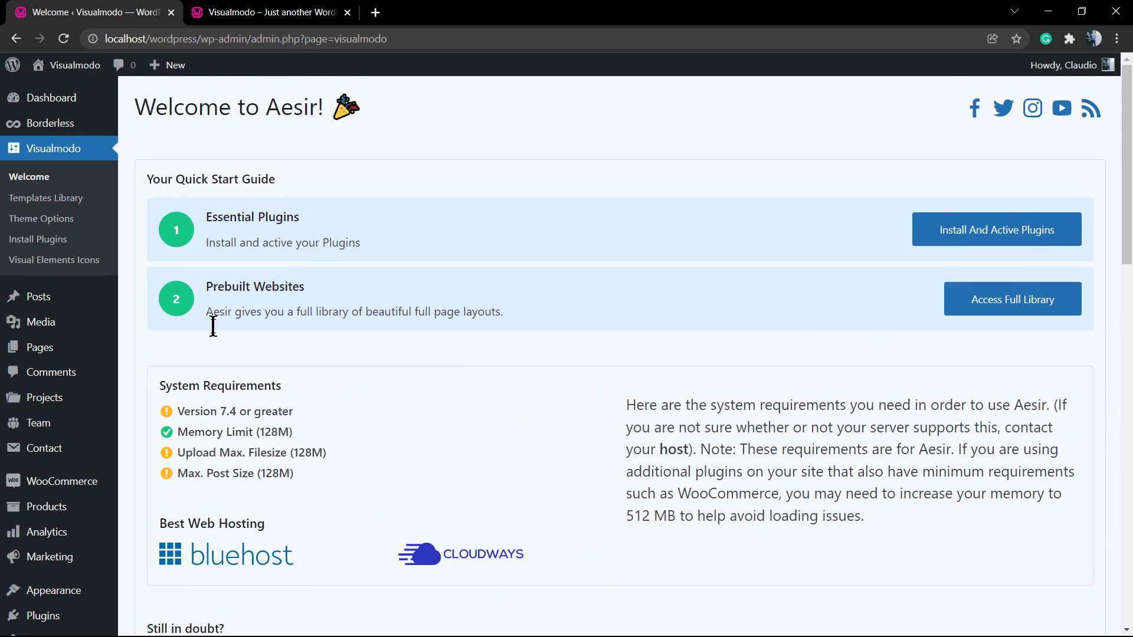
Bulk-install the missing recommended plugins from the Install Required Plugins page.
left_click(967, 233)
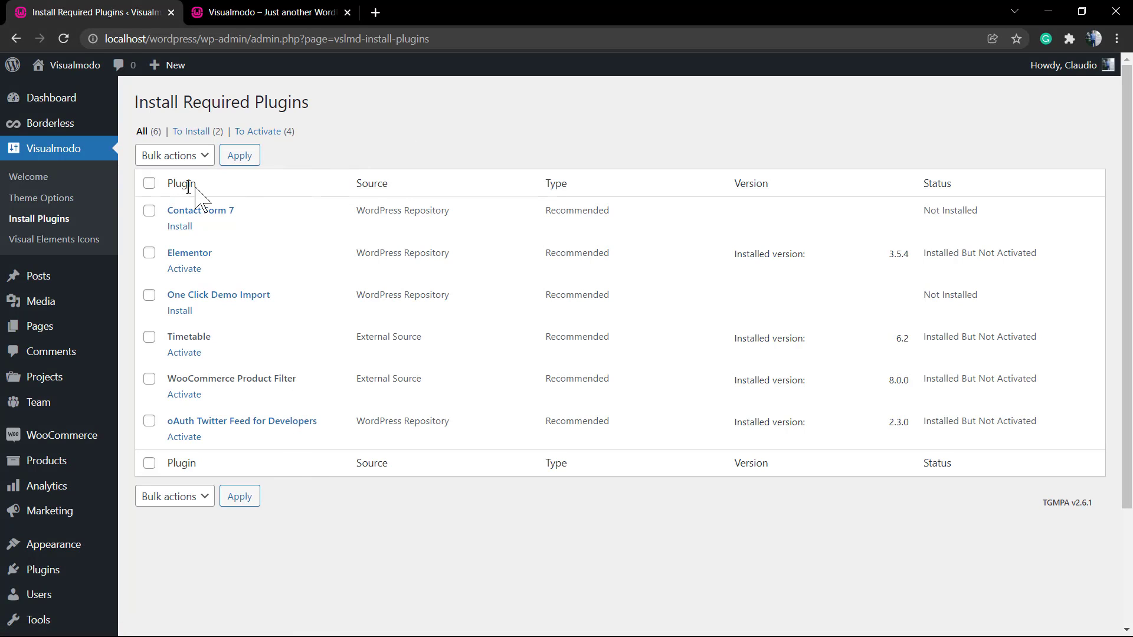
left_click(174, 155)
left_click(165, 190)
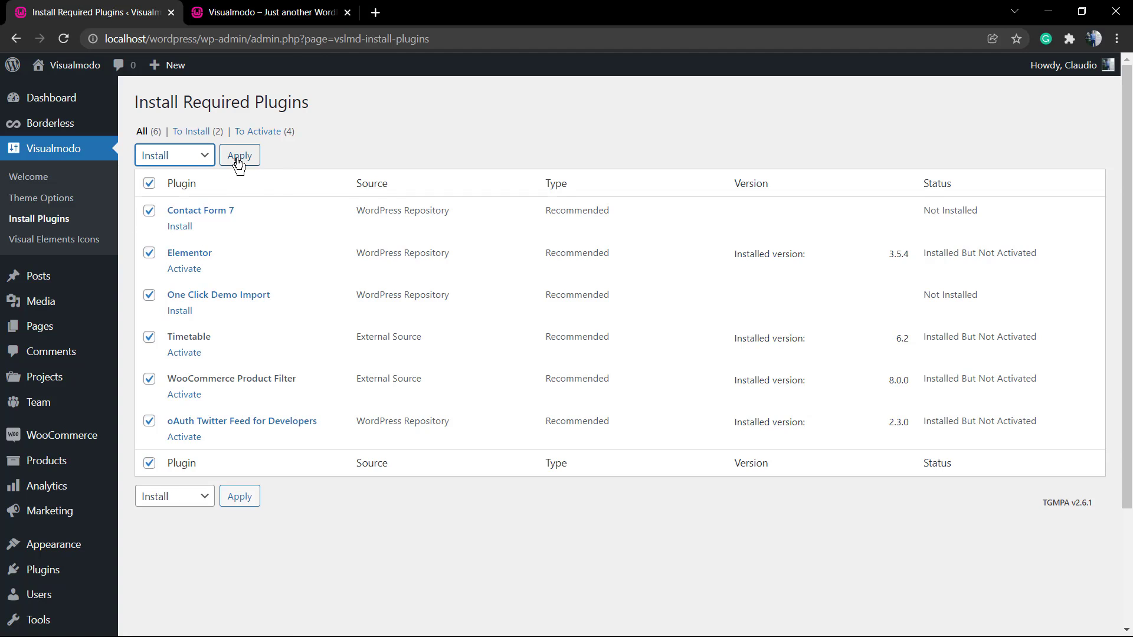
left_click(238, 158)
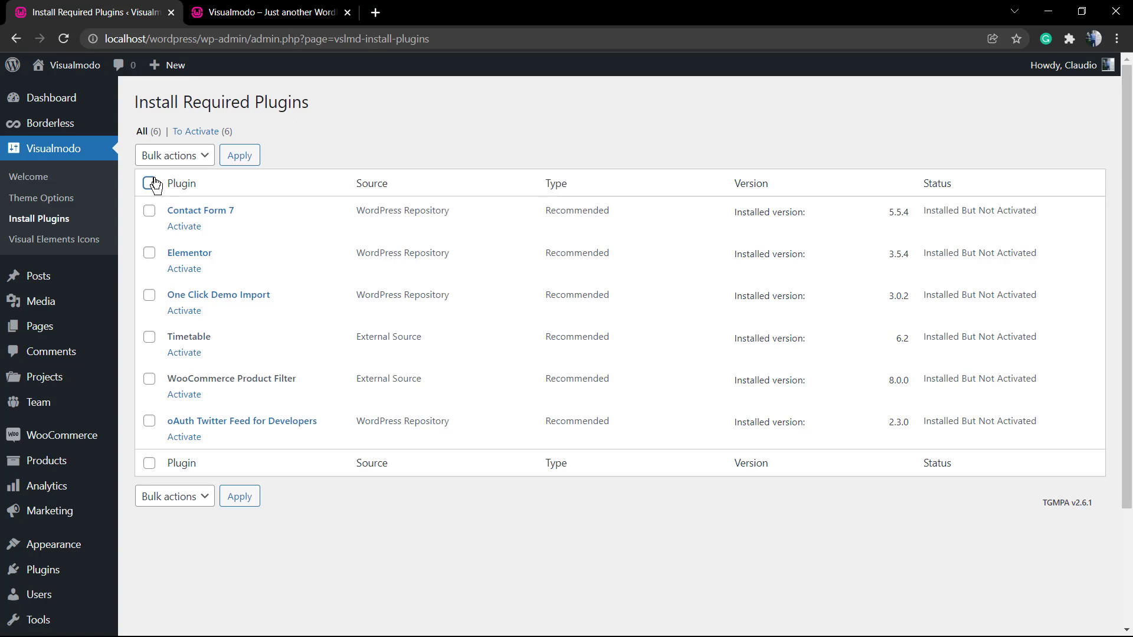
Select all six plugins and bulk-activate them.
left_click(149, 184)
left_click(173, 154)
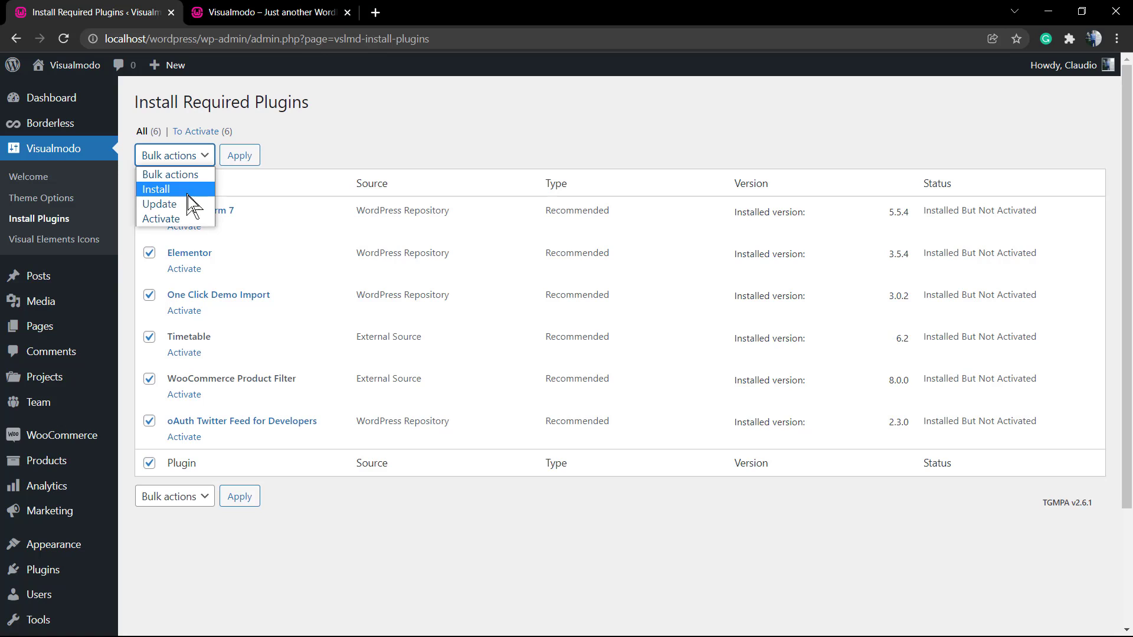
left_click(161, 218)
left_click(239, 155)
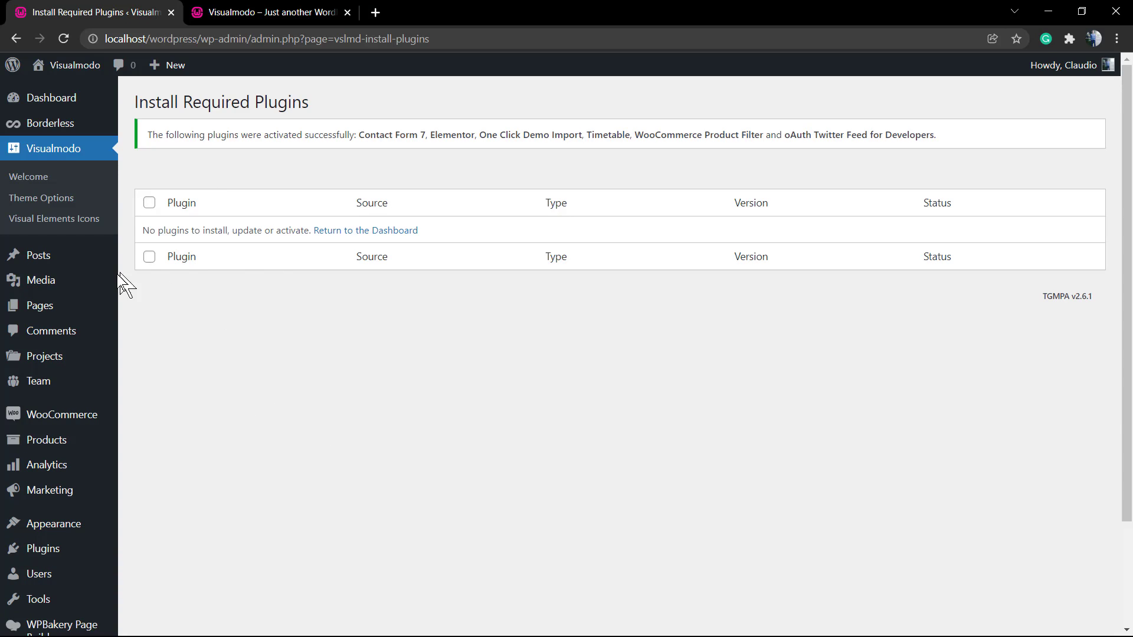
Return to the Aesir welcome page from the Visualmodo menu.
left_click(32, 180)
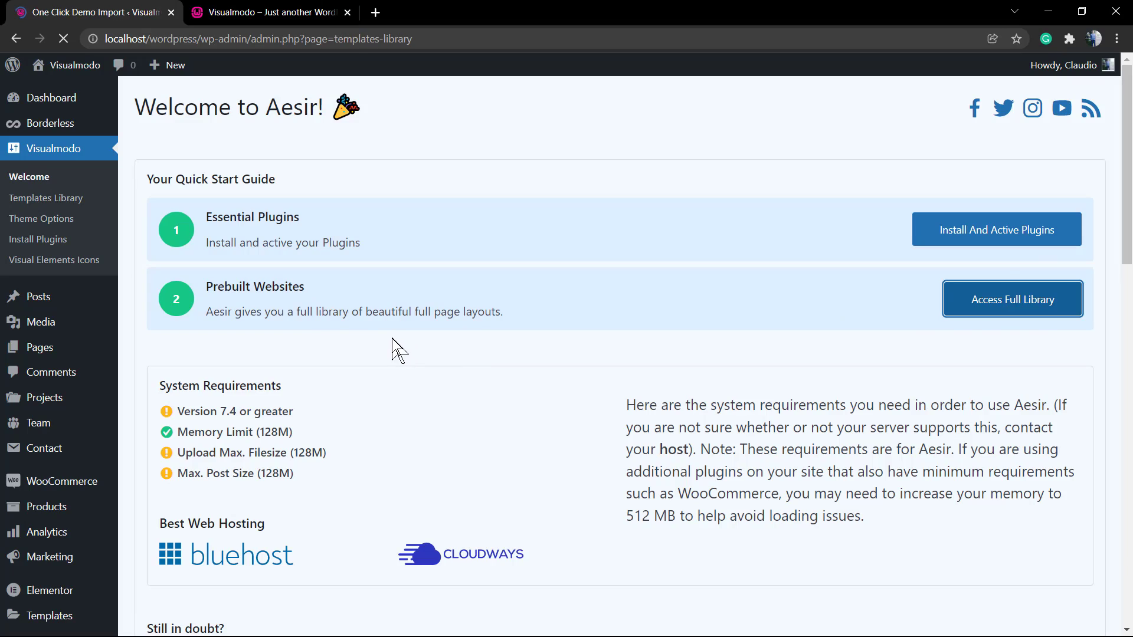
scroll(696, 277, "down", 3)
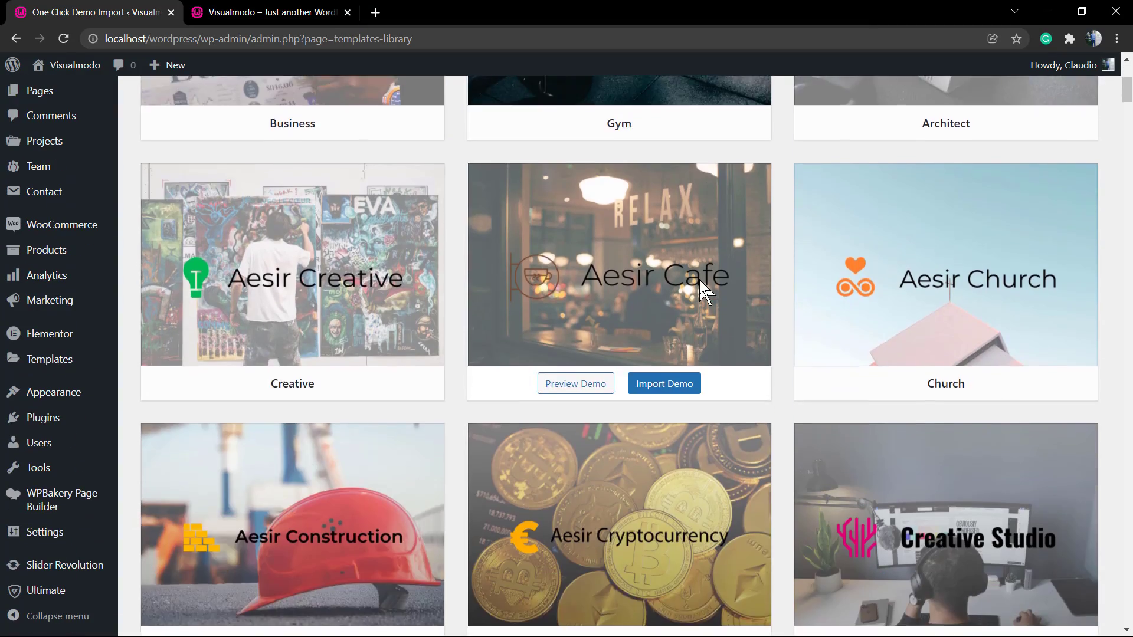
scroll(704, 292, "down", 5)
scroll(728, 283, "down", 5)
scroll(728, 282, "down", 5)
scroll(729, 283, "down", 5)
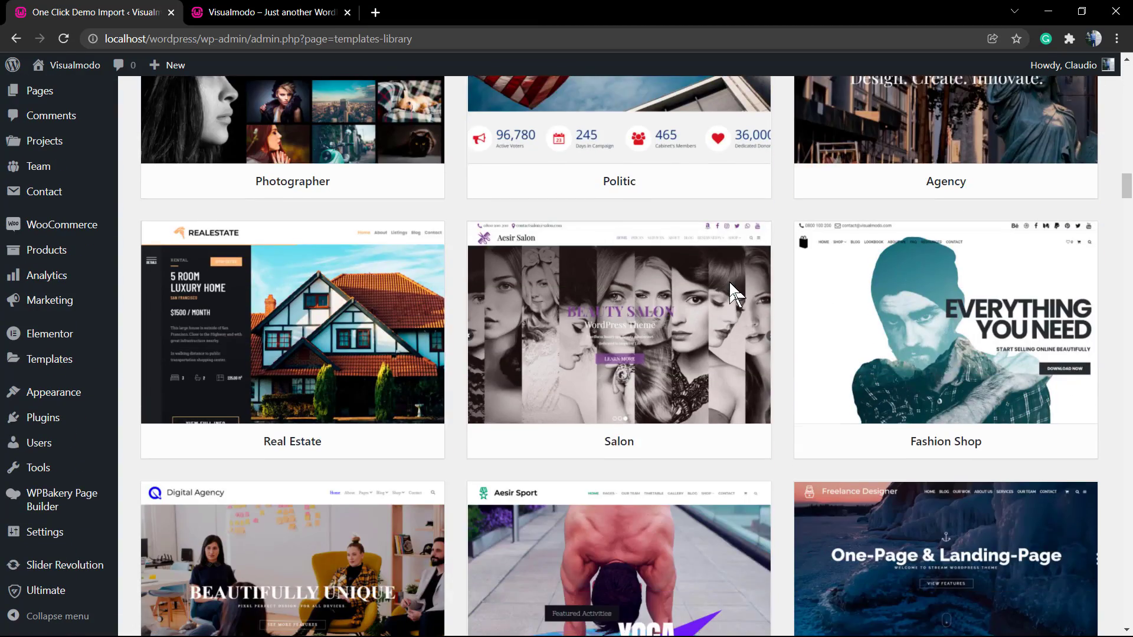
scroll(730, 283, "down", 5)
scroll(728, 282, "down", 5)
scroll(727, 282, "down", 4)
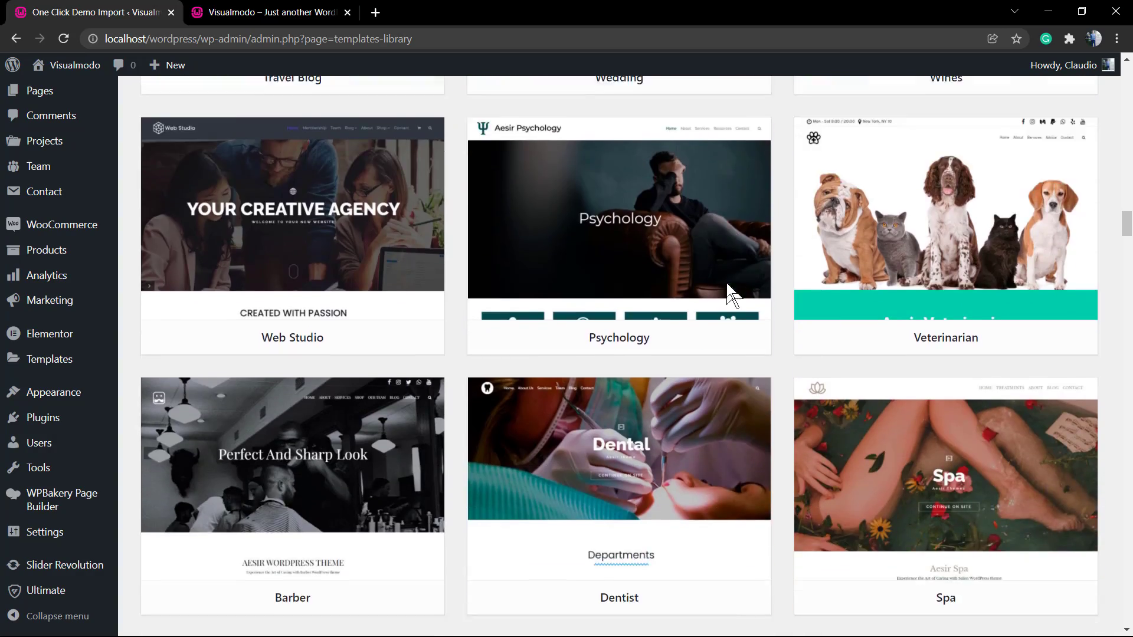
scroll(727, 283, "down", 4)
scroll(725, 279, "down", 4)
scroll(722, 280, "down", 4)
scroll(723, 280, "down", 3)
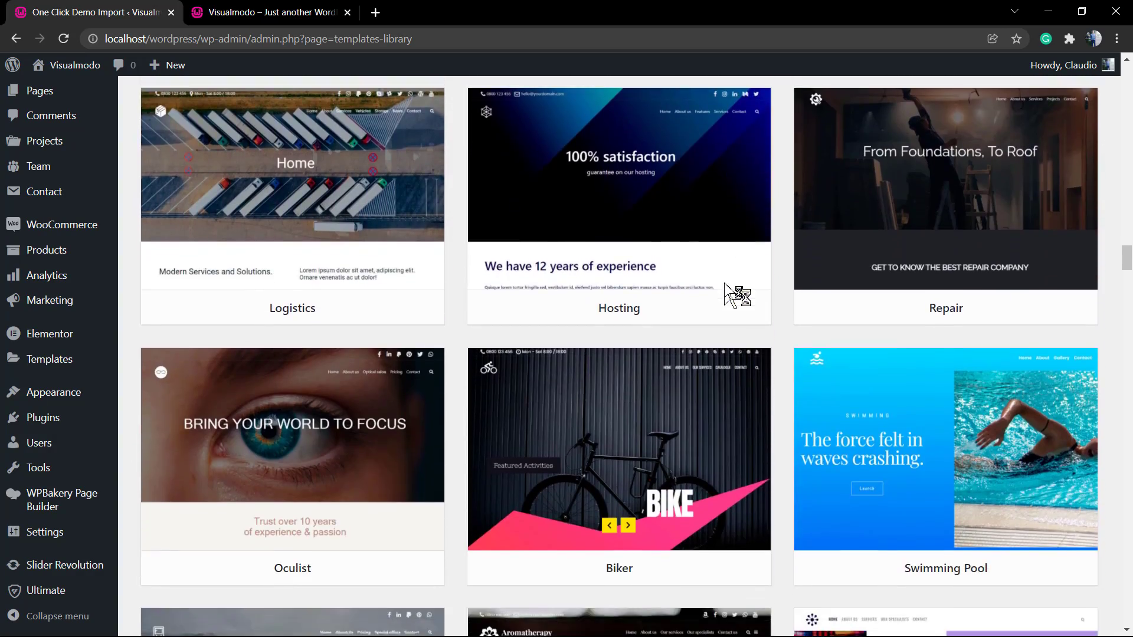
scroll(730, 294, "down", 4)
scroll(730, 294, "down", 4)
scroll(730, 293, "down", 4)
scroll(731, 294, "down", 3)
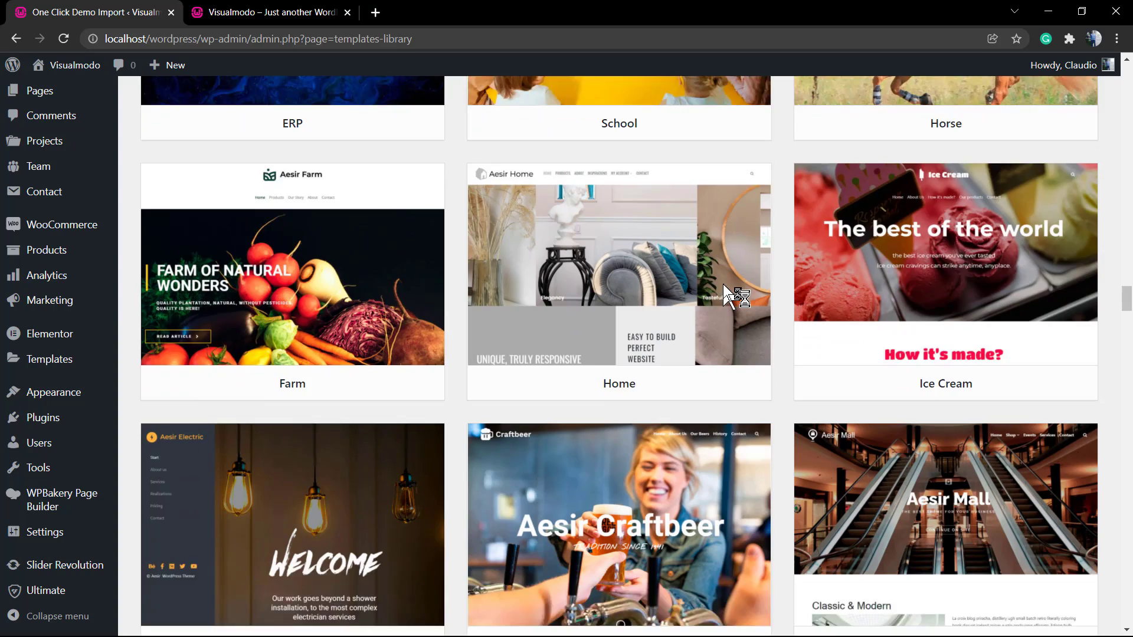
scroll(724, 284, "down", 4)
scroll(722, 284, "down", 3)
scroll(721, 286, "down", 3)
scroll(721, 286, "down", 3)
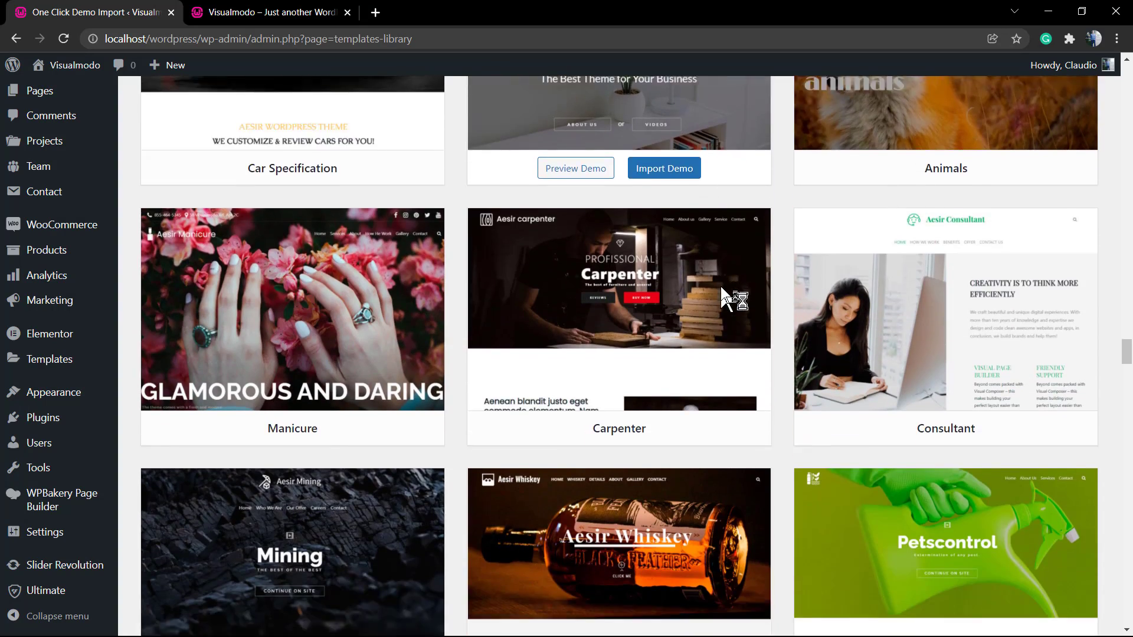
scroll(720, 283, "down", 3)
scroll(721, 285, "up", 3)
scroll(721, 285, "up", 2)
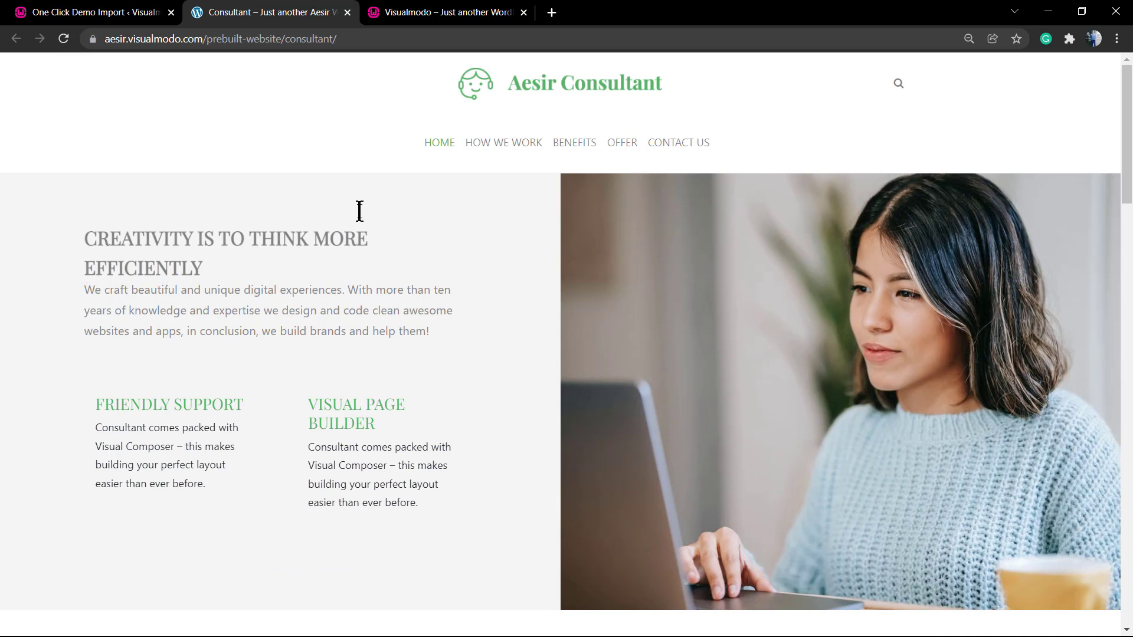
scroll(365, 205, "down", 5)
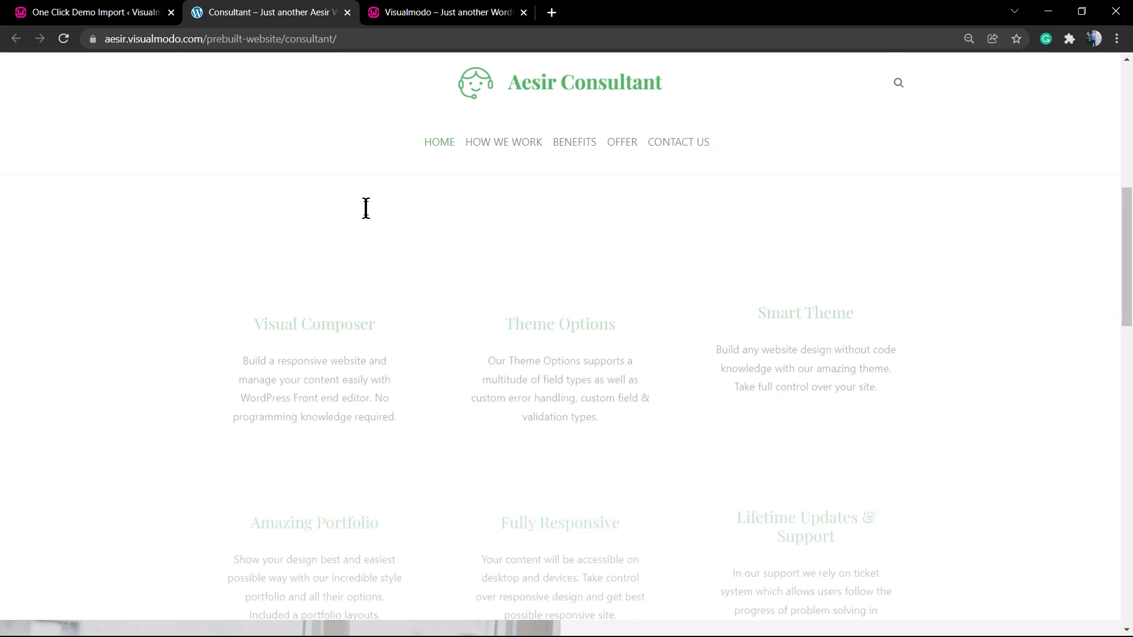
scroll(365, 205, "down", 5)
scroll(367, 213, "down", 5)
scroll(372, 221, "down", 3)
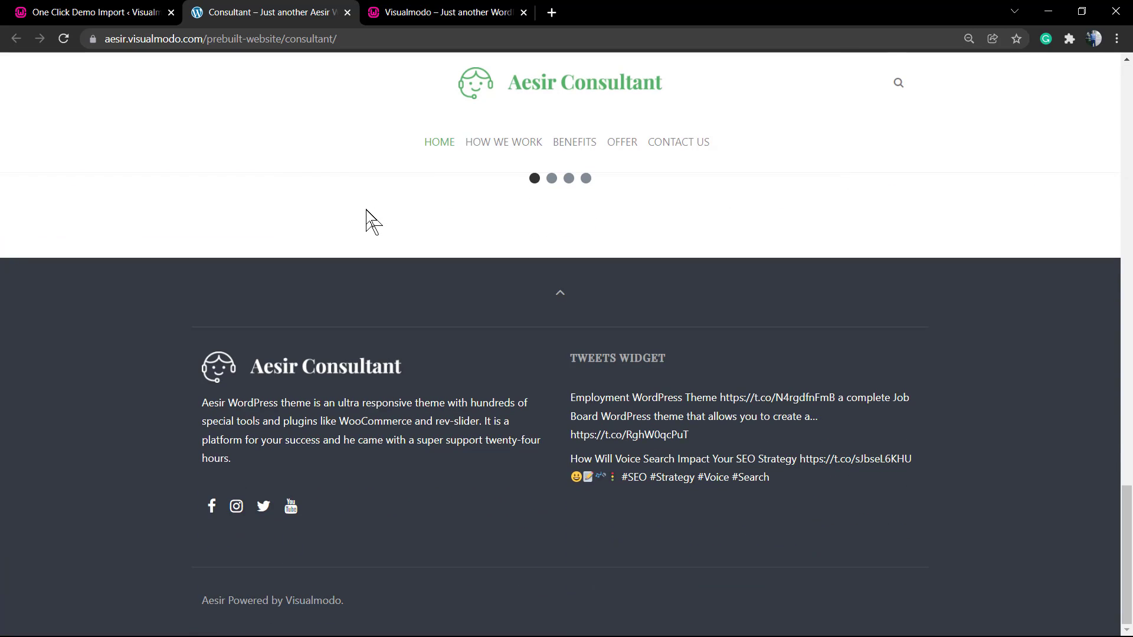
Switch back to the One Click Demo Import templates library tab.
left_click(93, 12)
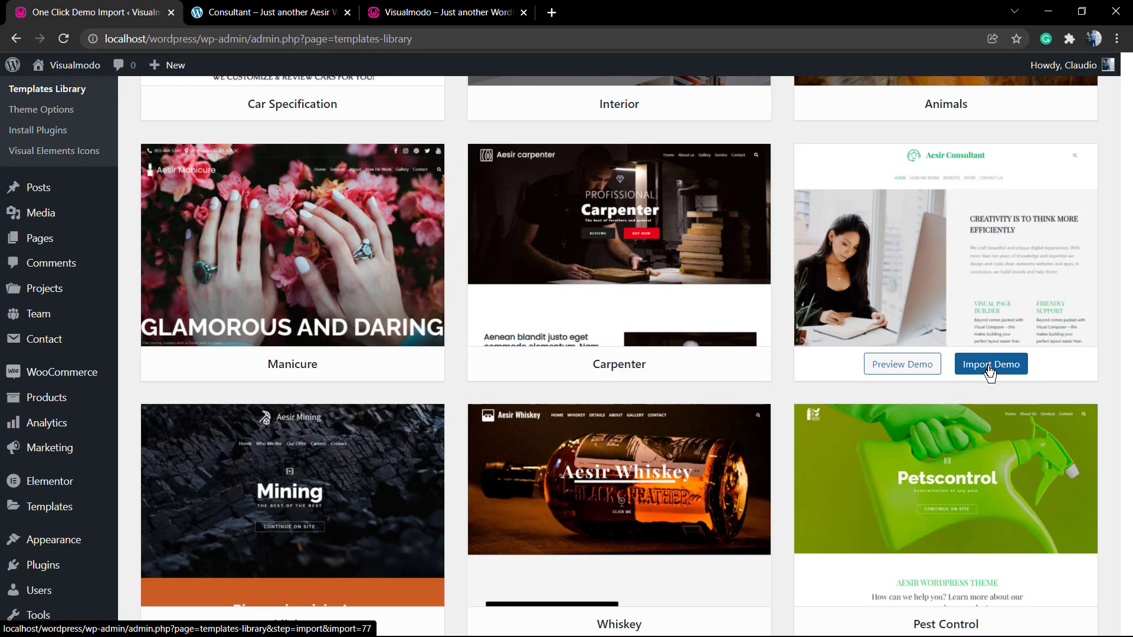
Import the Consultant demo content, then start opening Visit Site in a new browser tab.
left_click(989, 371)
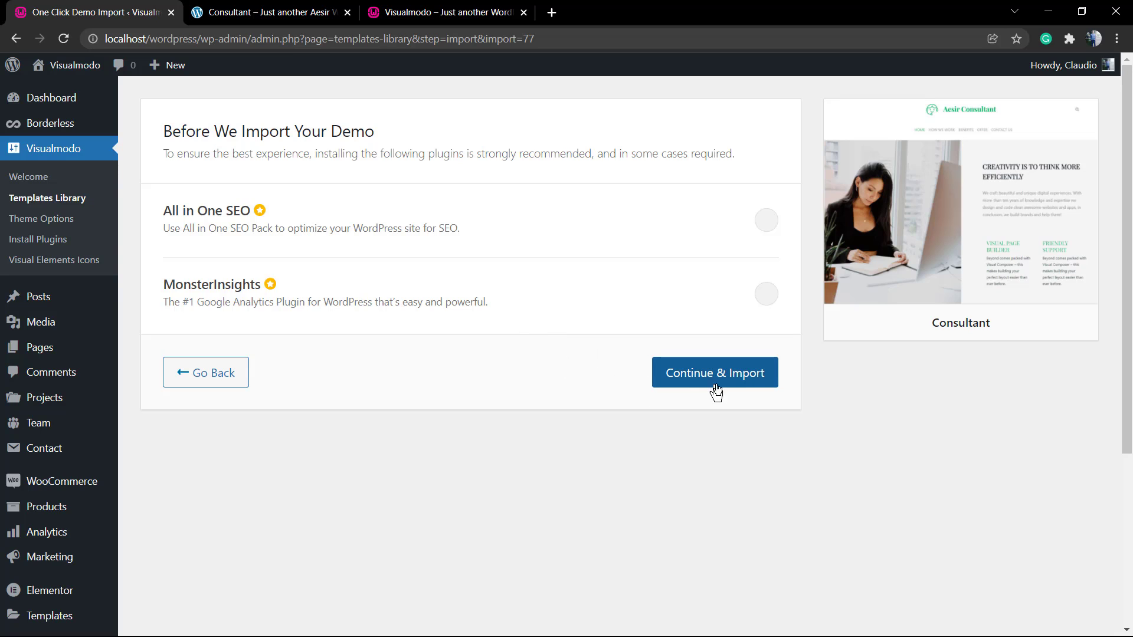
left_click(715, 373)
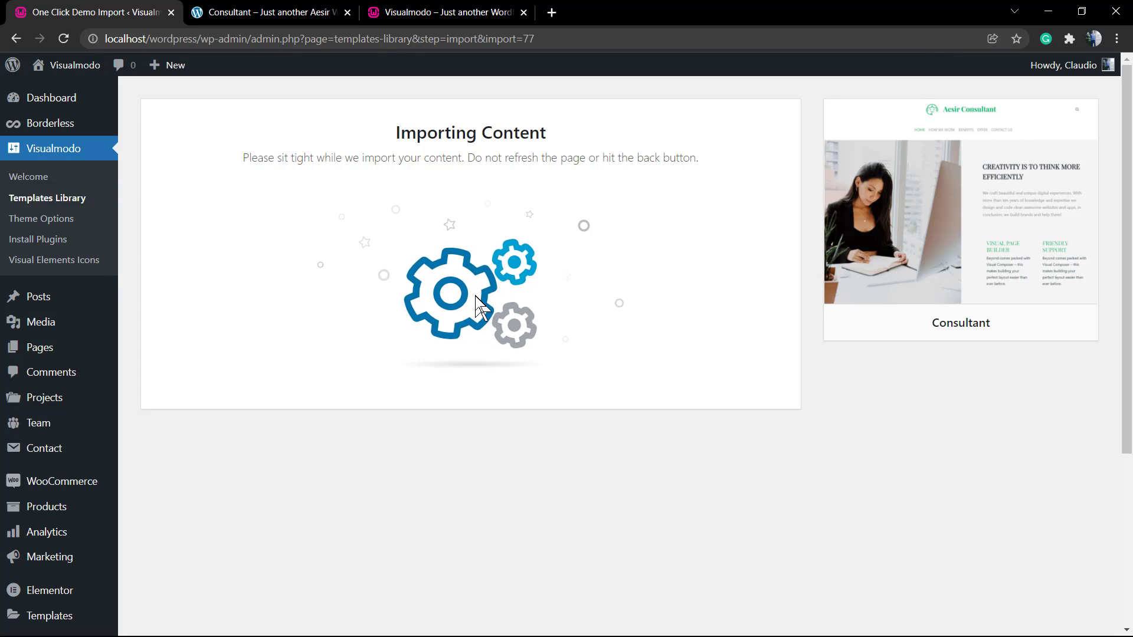
right_click(480, 309)
left_click(387, 298)
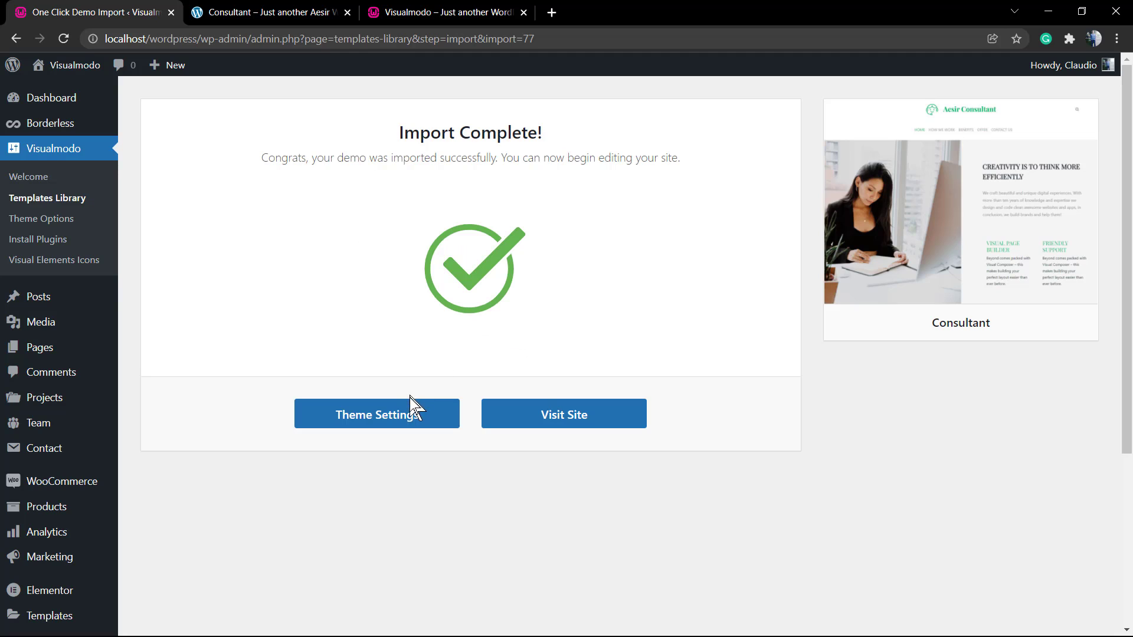
right_click(534, 421)
left_click(589, 426)
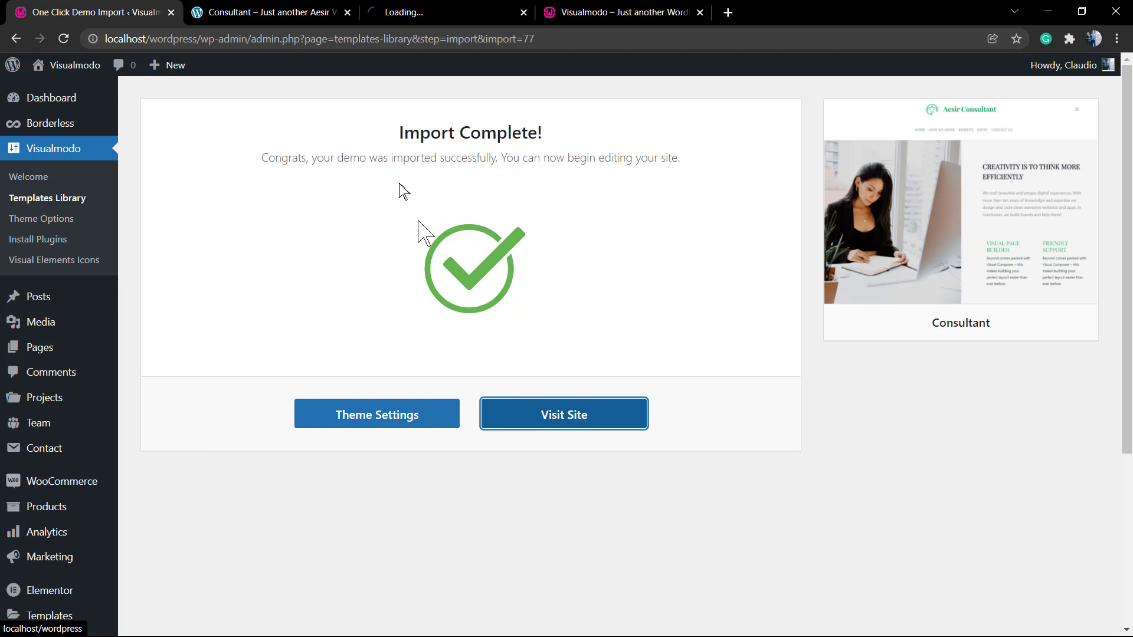
left_click(423, 17)
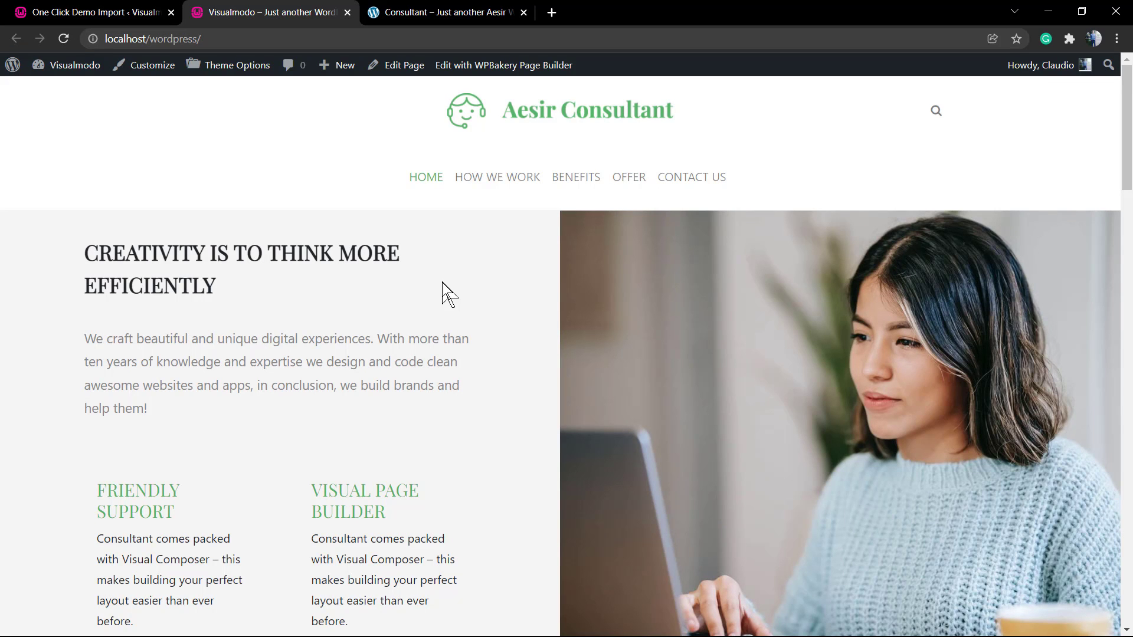
scroll(449, 294, "down", 3)
scroll(448, 295, "down", 3)
scroll(448, 294, "down", 3)
scroll(449, 294, "down", 2)
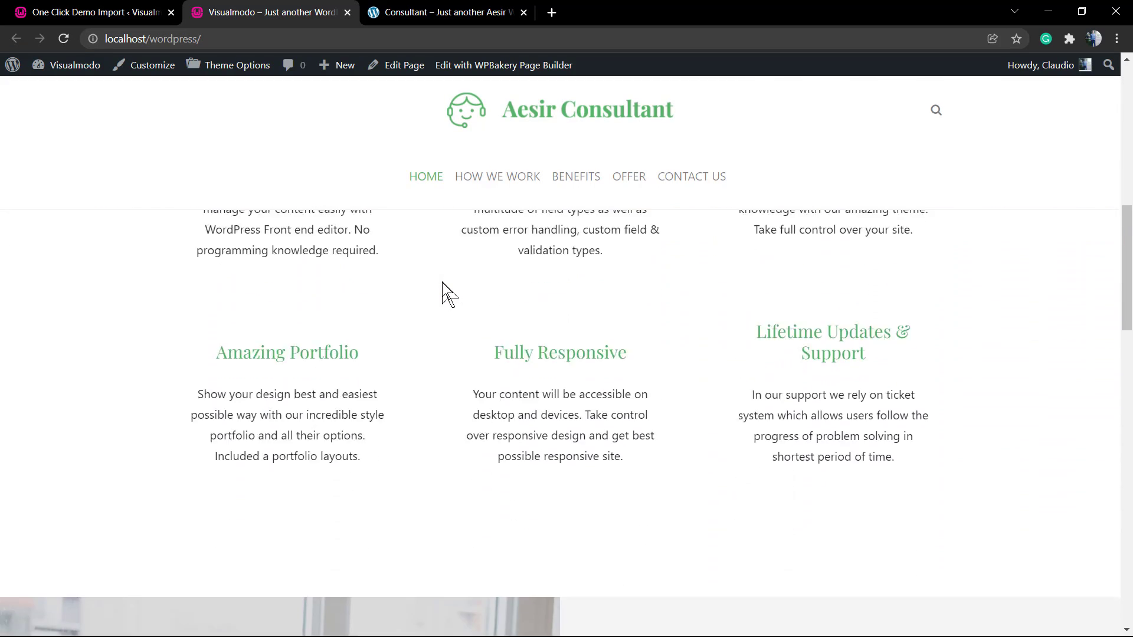
scroll(448, 294, "down", 4)
scroll(447, 295, "down", 3)
scroll(449, 293, "down", 3)
scroll(448, 293, "down", 3)
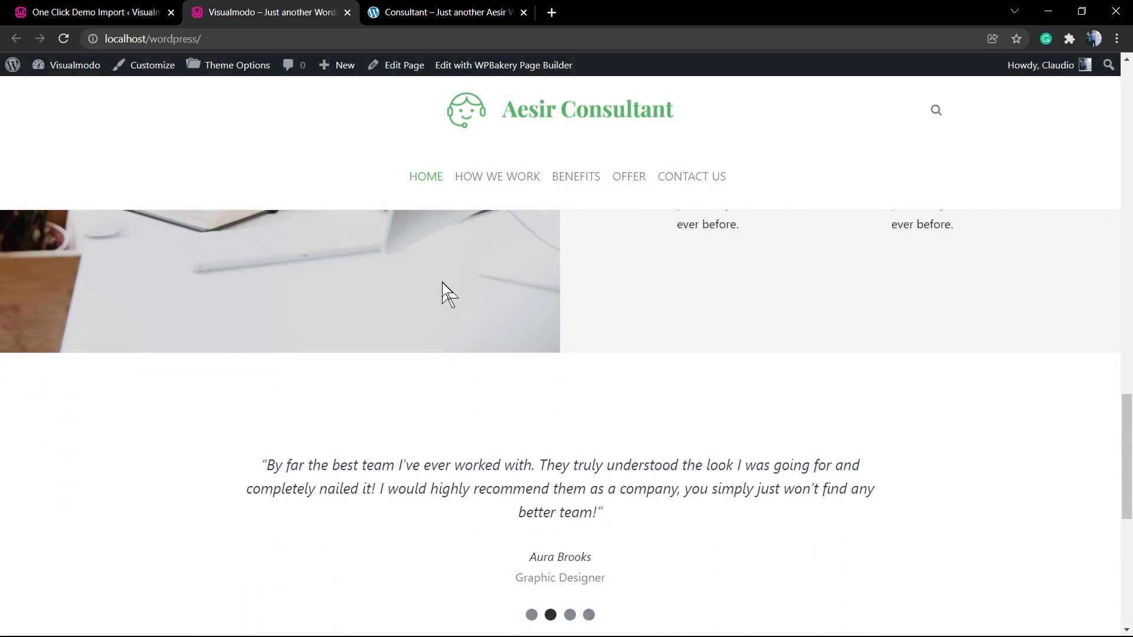
scroll(442, 283, "down", 3)
scroll(442, 282, "down", 3)
scroll(442, 282, "down", 3)
scroll(442, 282, "down", 2)
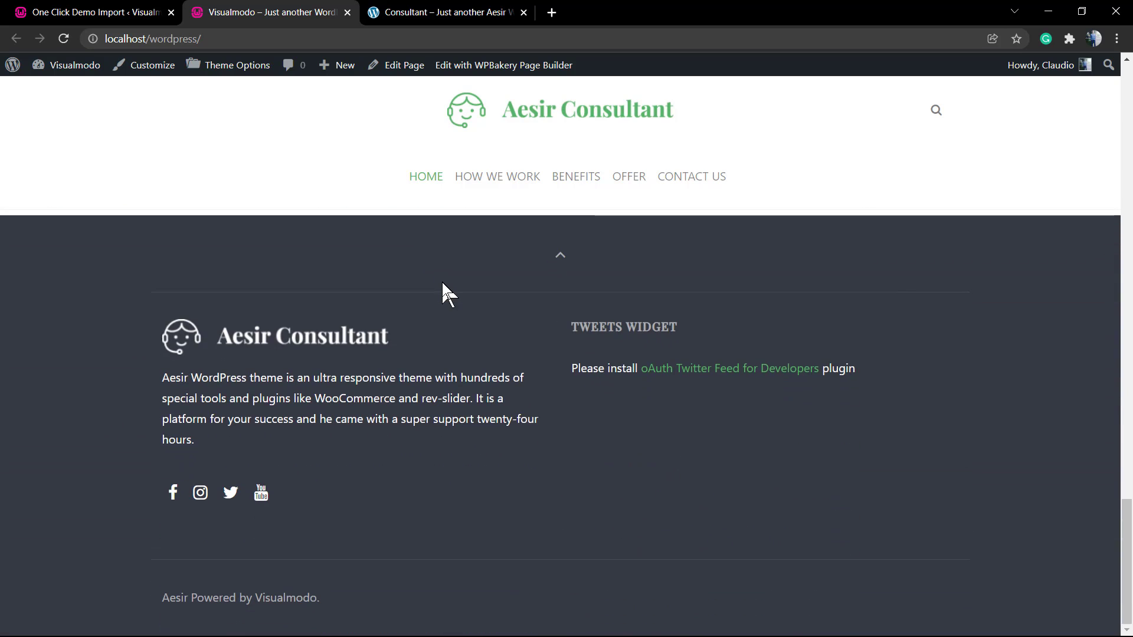
left_click(415, 12)
scroll(457, 284, "down", 2)
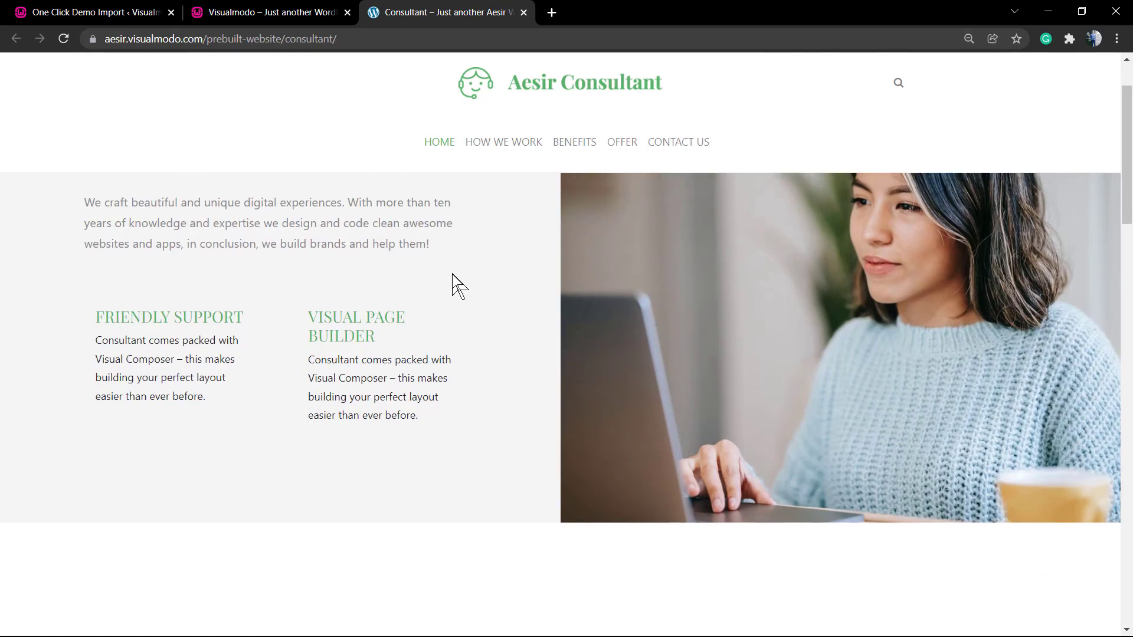
scroll(457, 284, "down", 4)
scroll(458, 284, "down", 3)
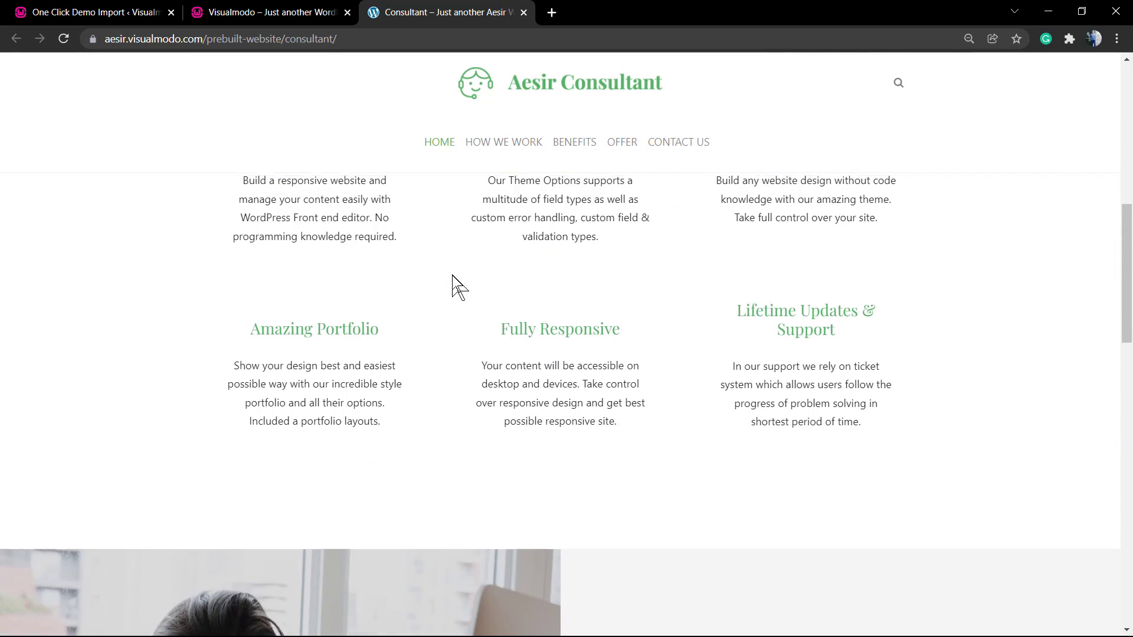
left_click(98, 11)
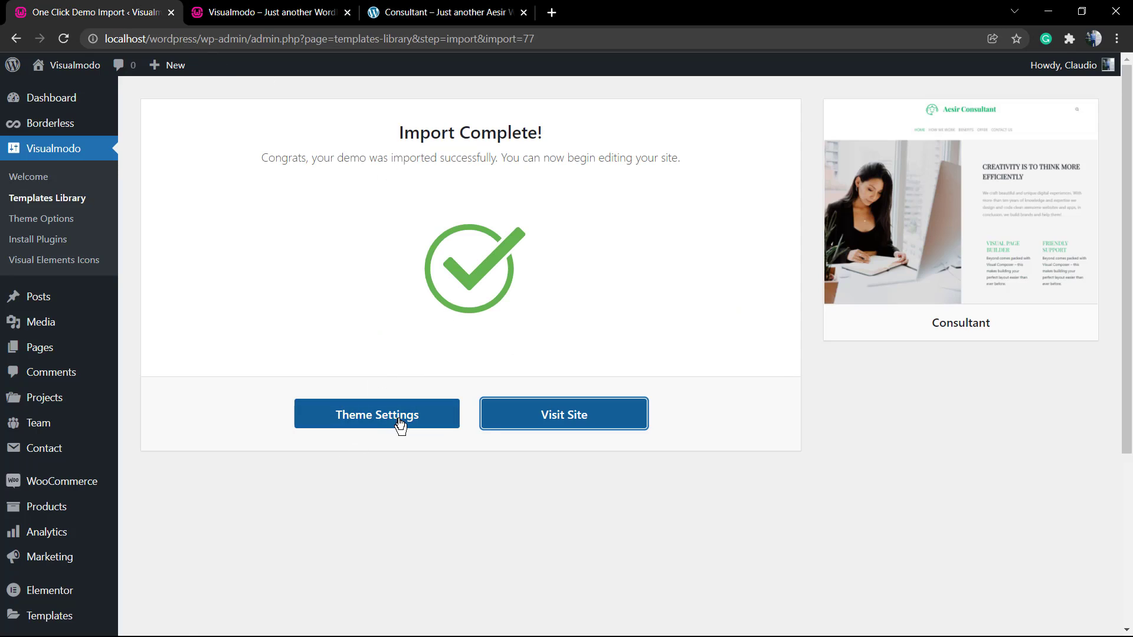
View the Customizer's Header > Brand logo settings, then switch to the imported site's tab.
left_click(377, 414)
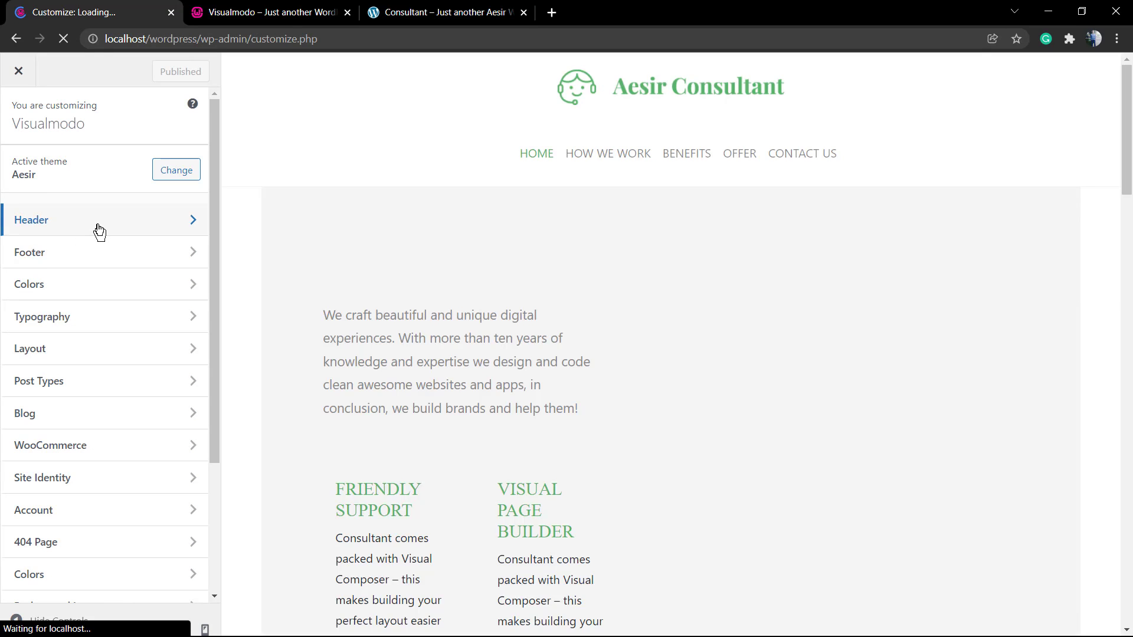
left_click(100, 223)
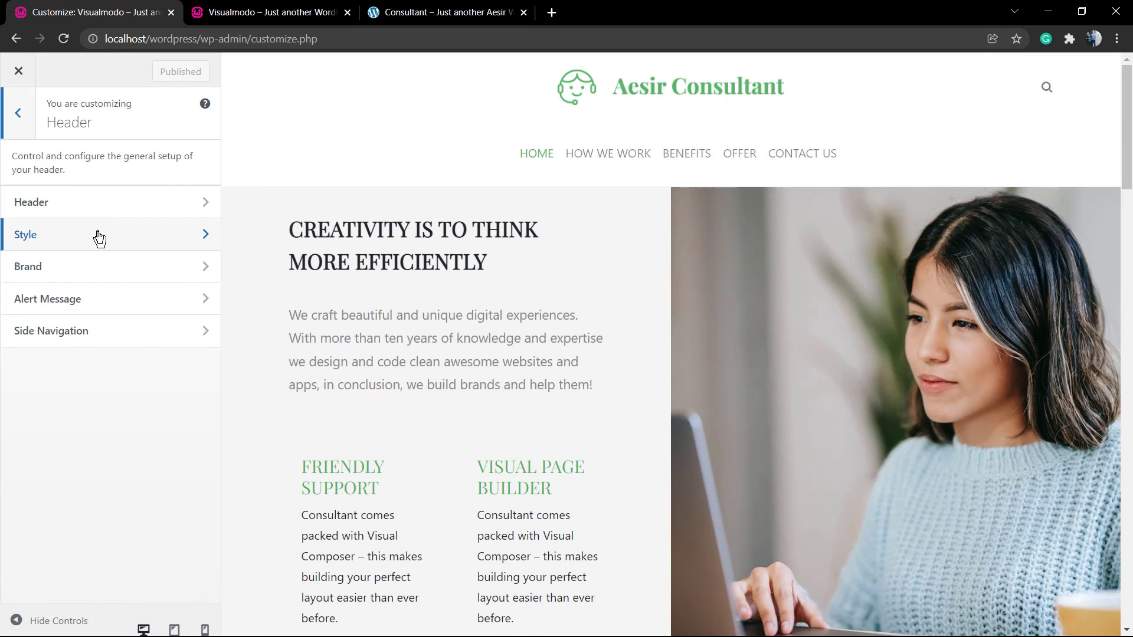
left_click(77, 270)
scroll(150, 363, "down", 3)
scroll(151, 362, "down", 3)
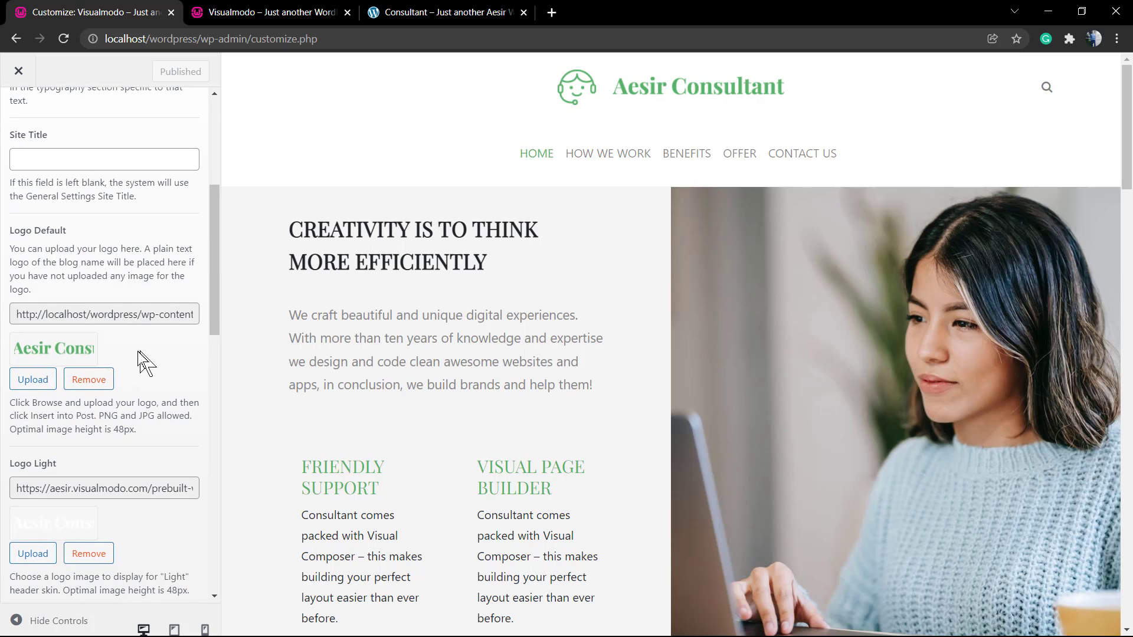
key("ctrl+Tab")
scroll(384, 307, "up", 5)
scroll(366, 282, "up", 5)
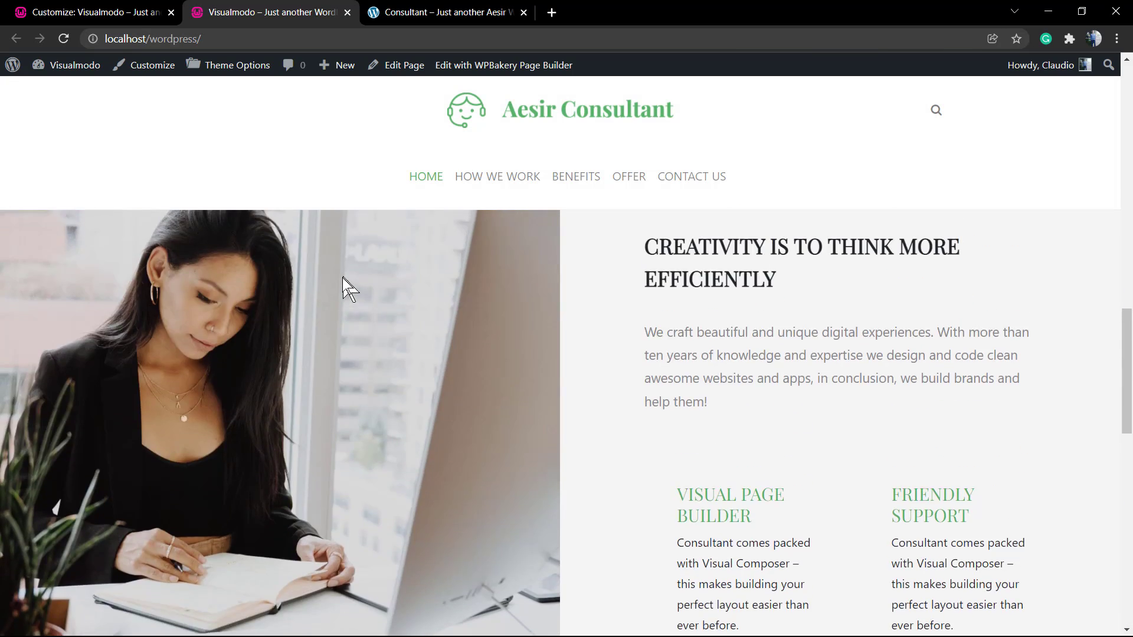
scroll(342, 276, "up", 5)
scroll(342, 284, "up", 2)
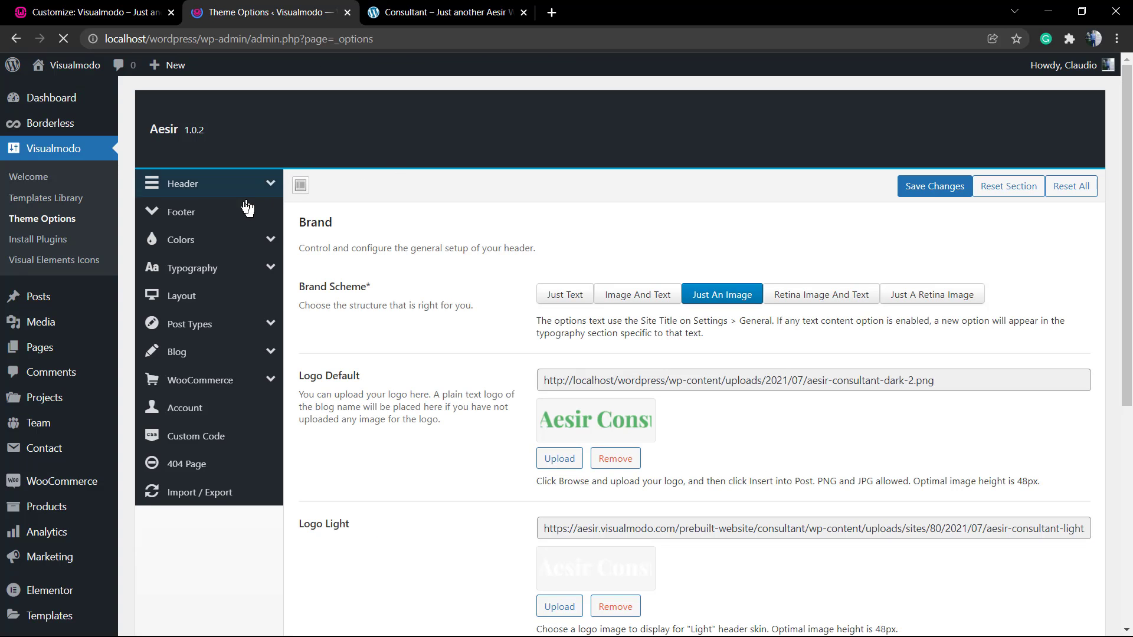
Review the Theme Options Header and Brand logo sections, then close the Customizer tab.
left_click(183, 183)
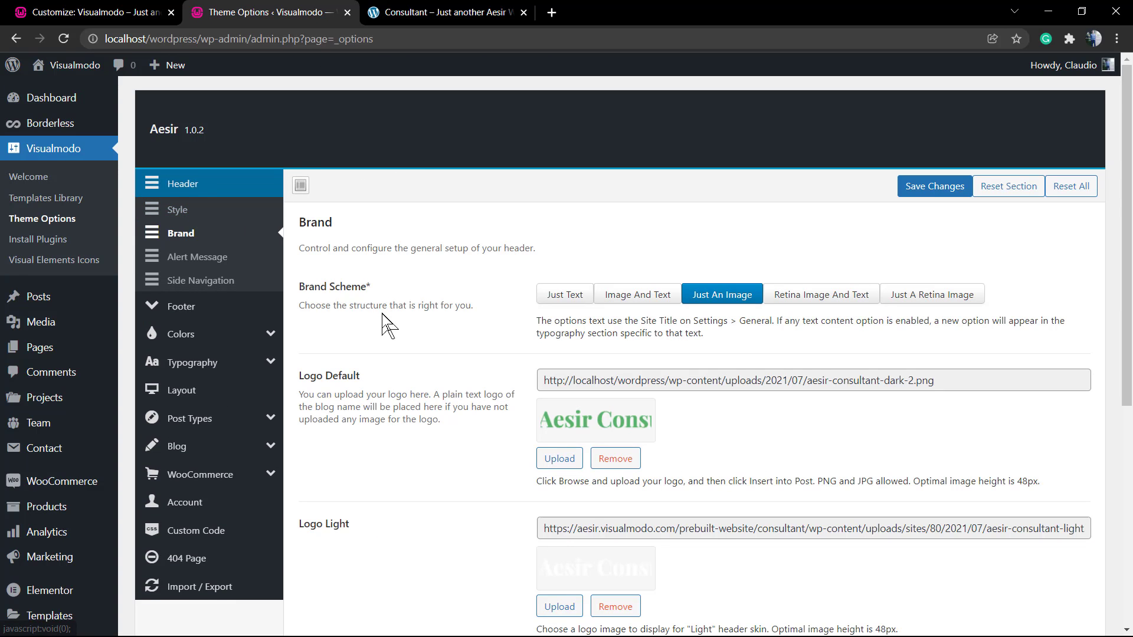
scroll(387, 324, "down", 1)
left_click(216, 110)
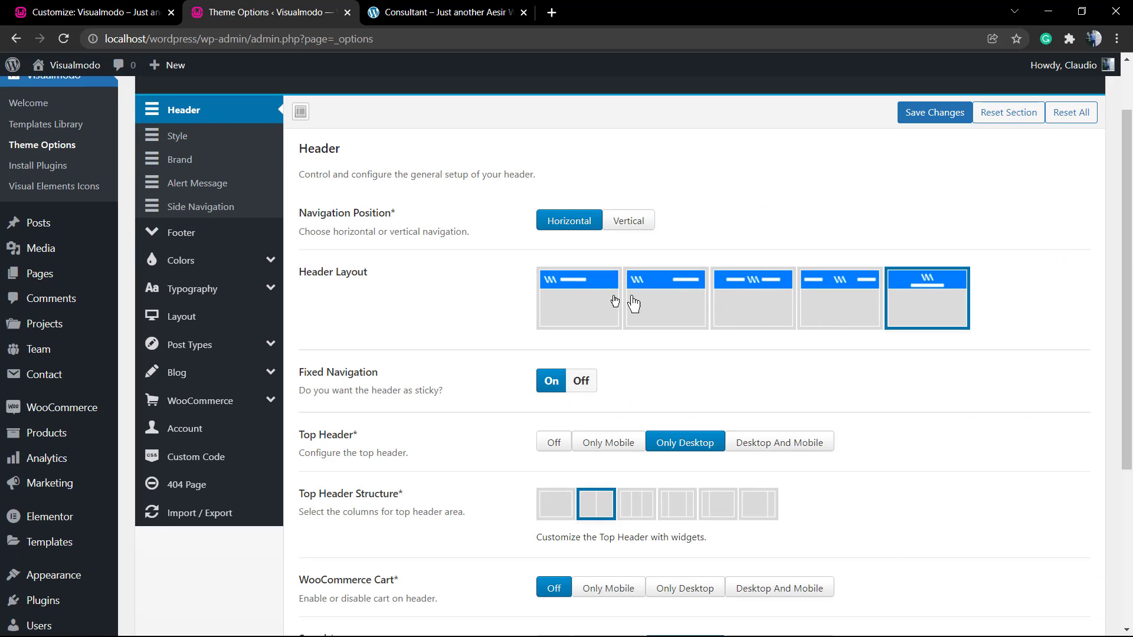
scroll(570, 307, "up", 2)
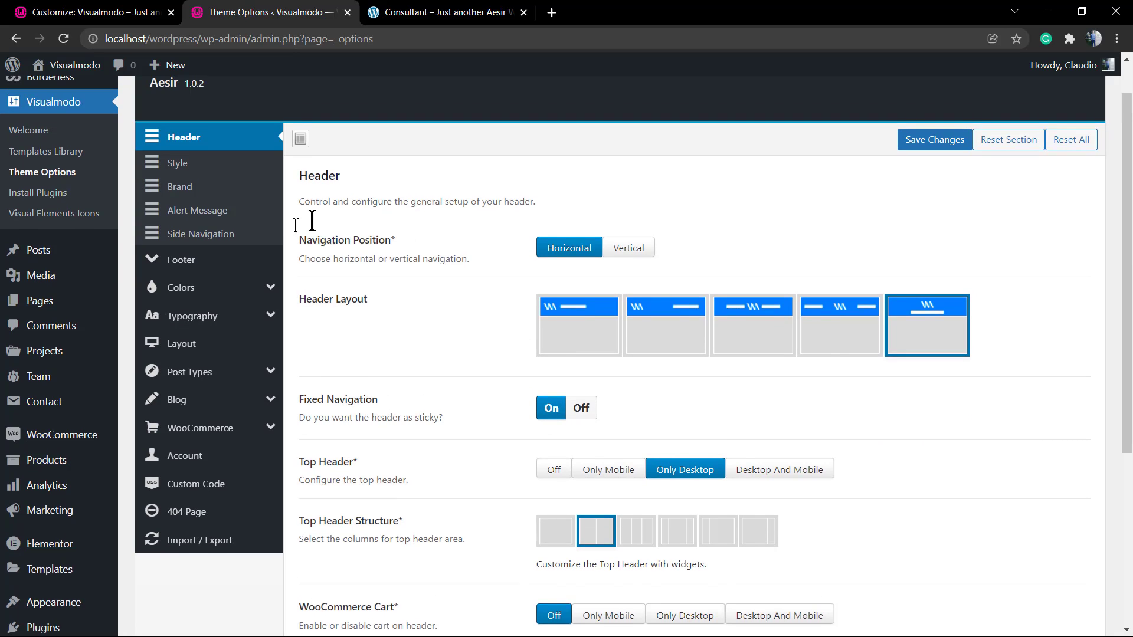
left_click(217, 236)
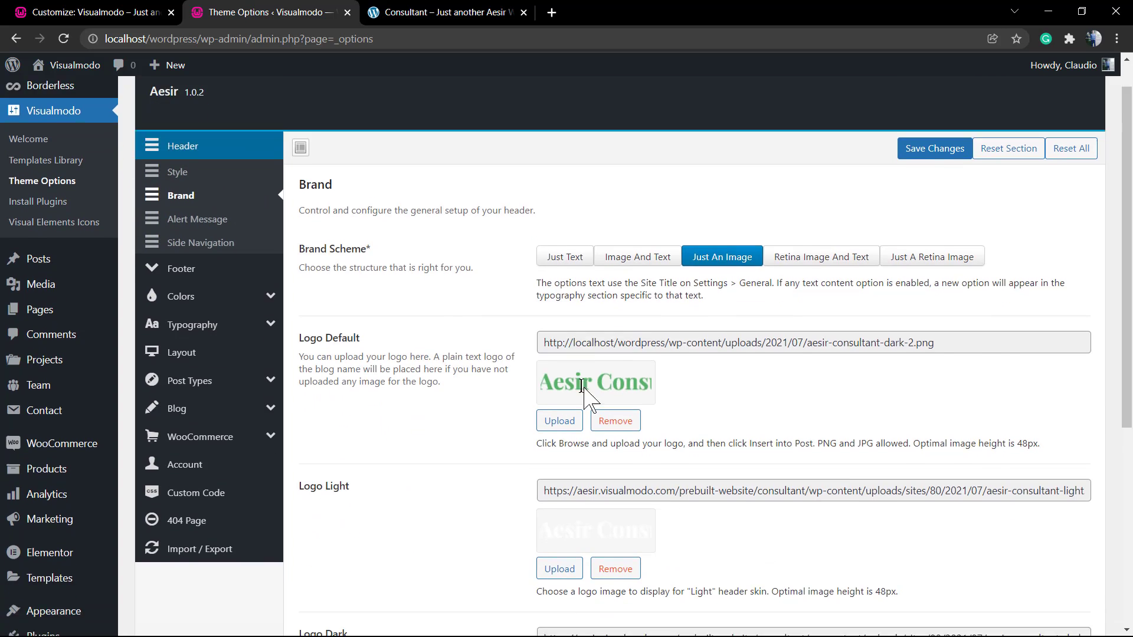
scroll(742, 365, "down", 5)
scroll(566, 354, "down", 3)
scroll(561, 378, "up", 5)
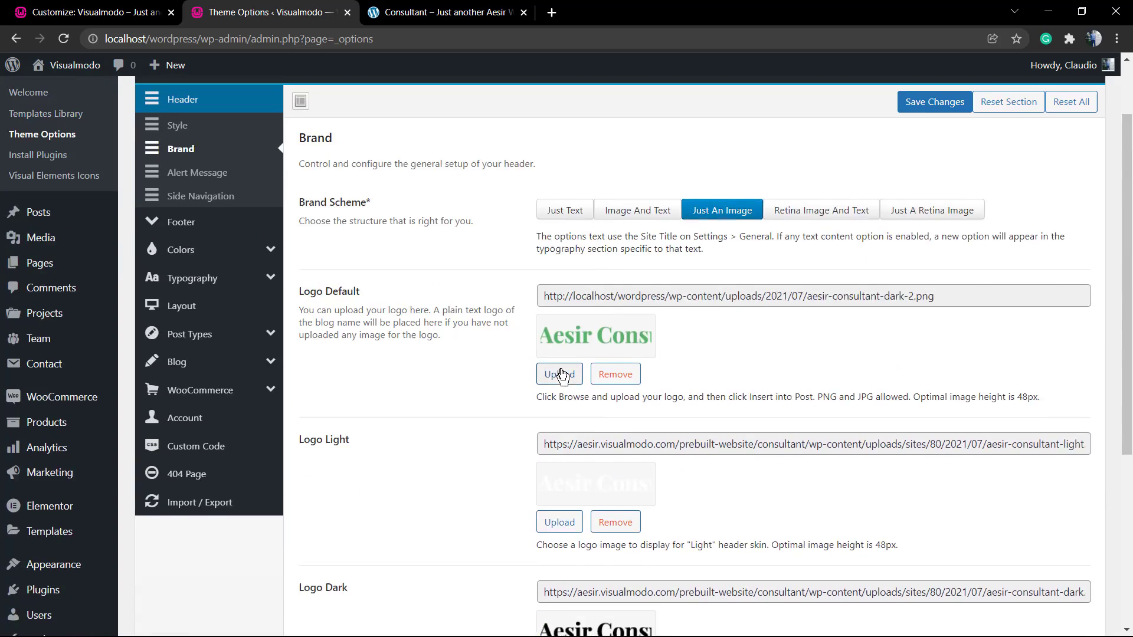
scroll(560, 367, "up", 3)
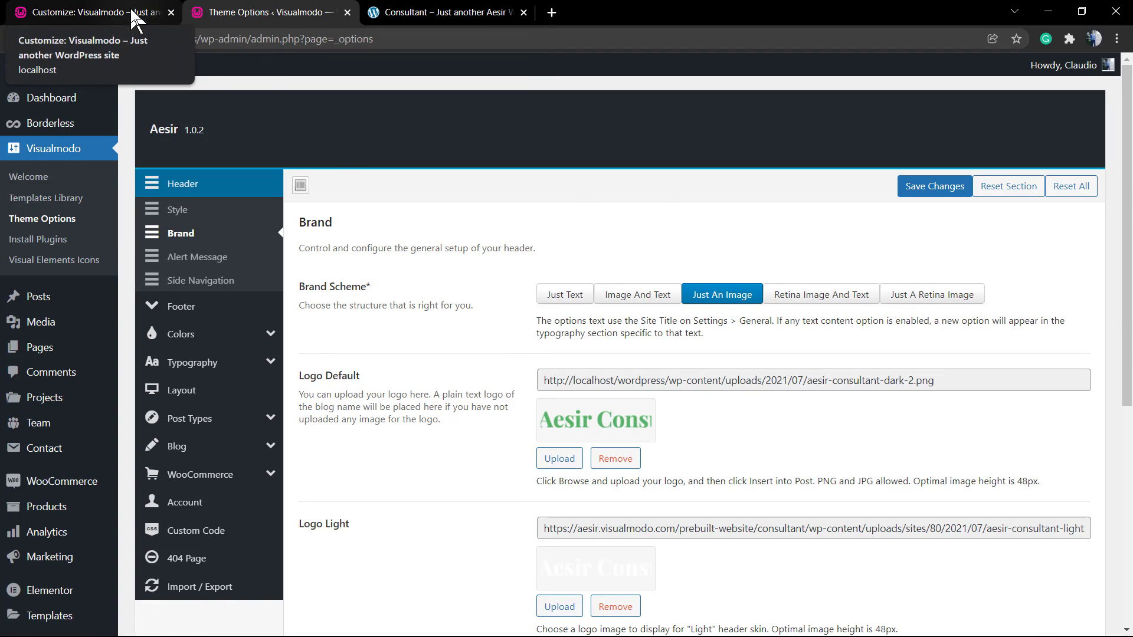
left_click(75, 12)
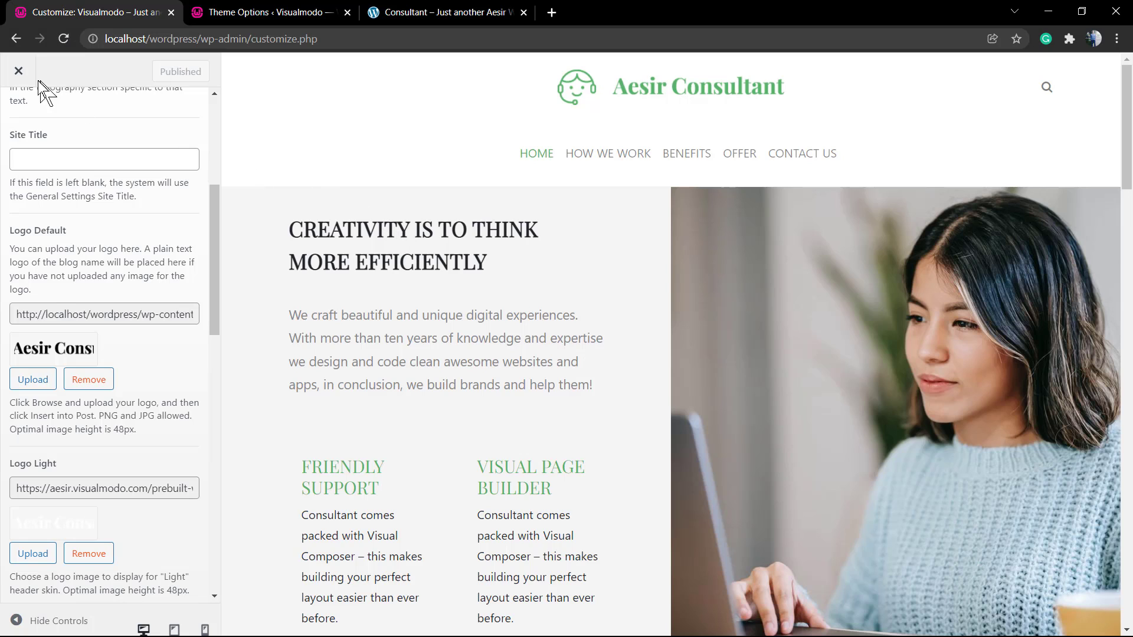
left_click(18, 71)
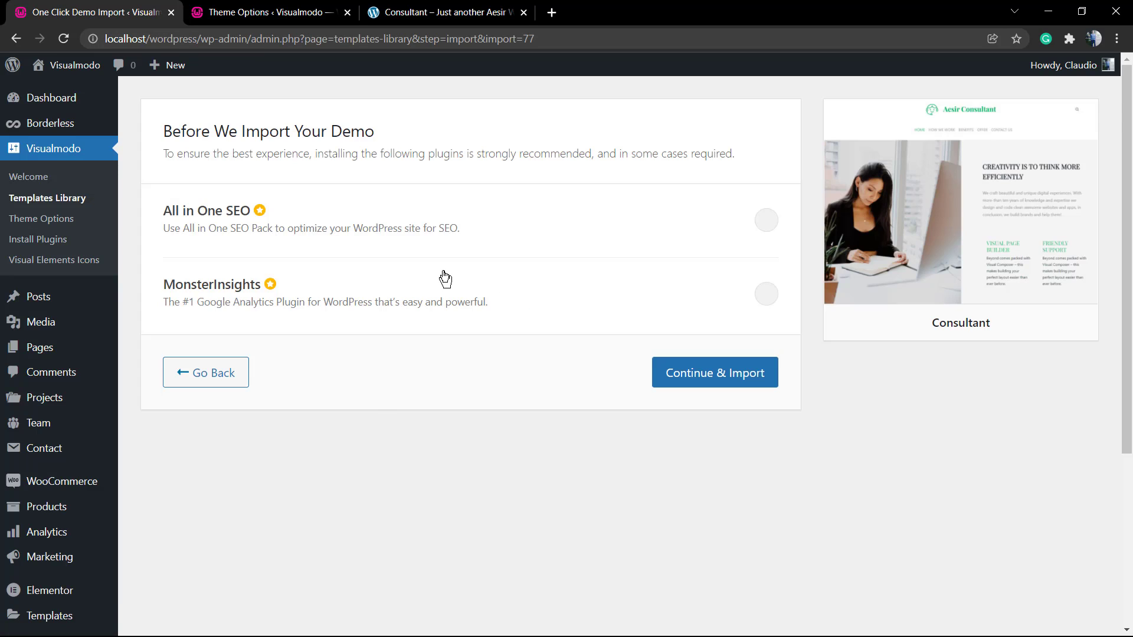
scroll(61, 186, "up", 2)
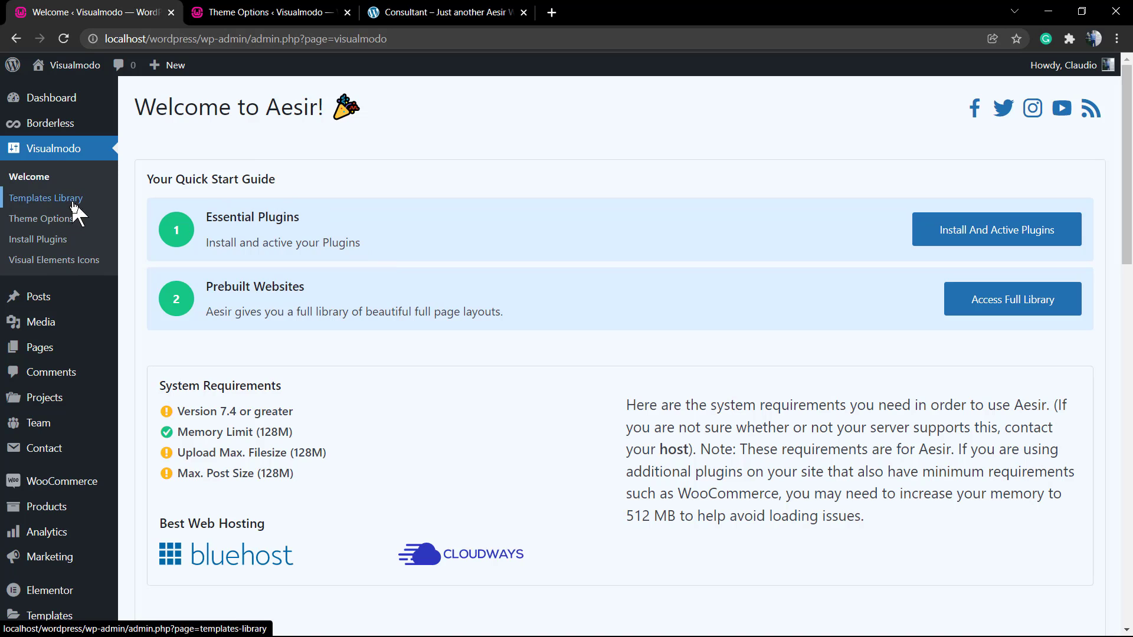
Reopen the Visualmodo Templates Library of prebuilt demos and switch the browser to full screen.
left_click(47, 197)
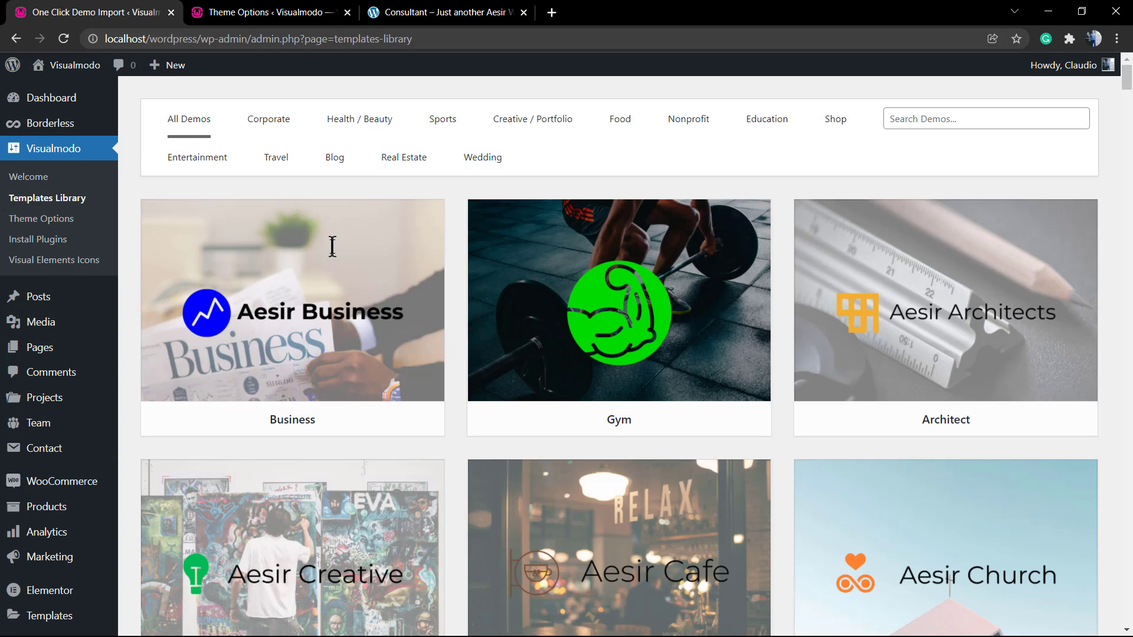
key("F11")
key("F11")
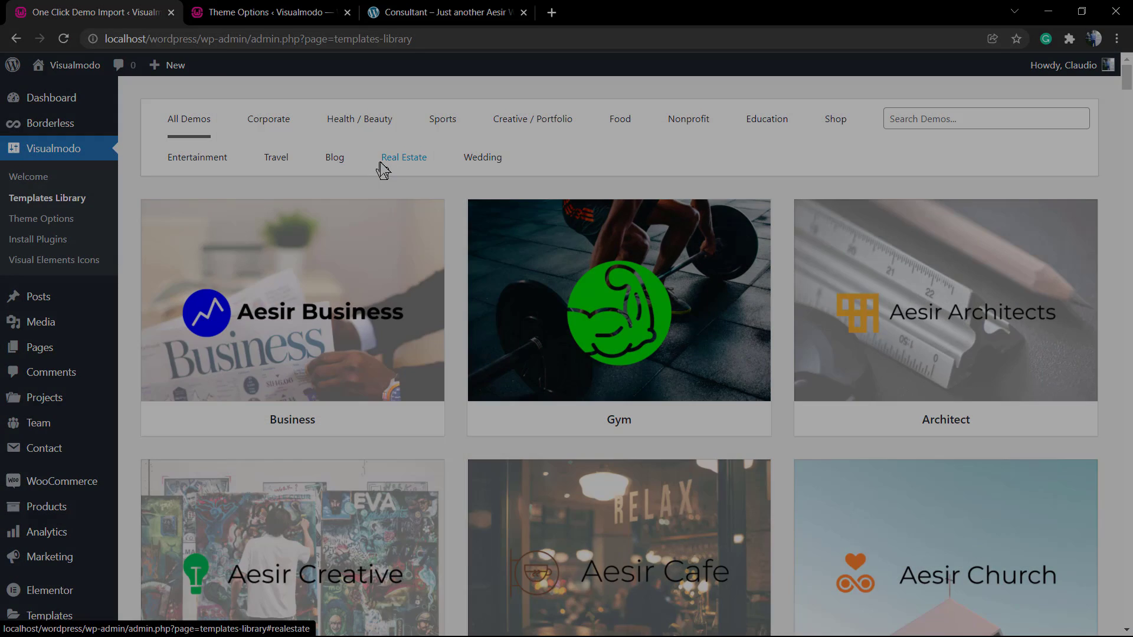